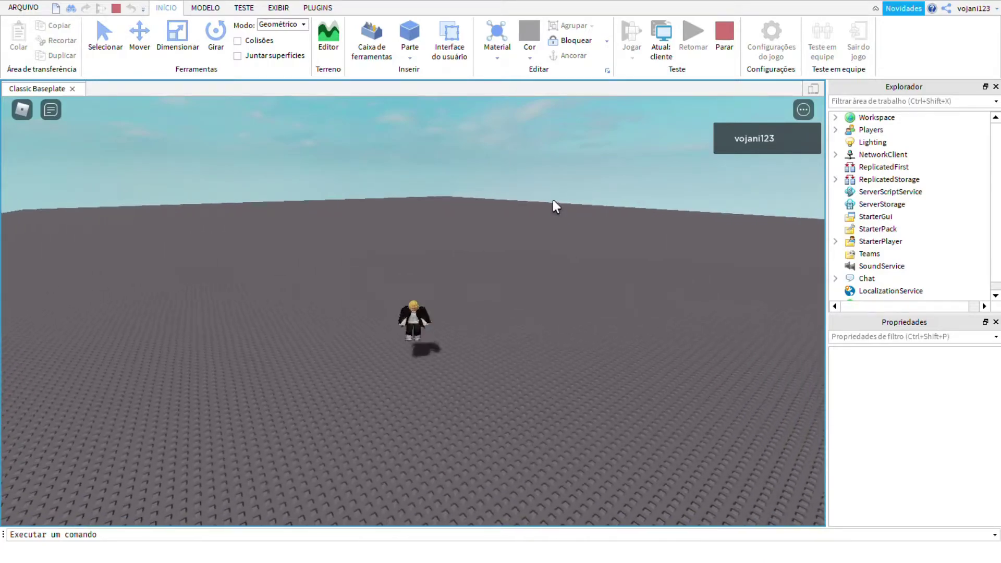
Step: Run and jump the avatar around the baseplate in the running playtest
key("space")
key("space")
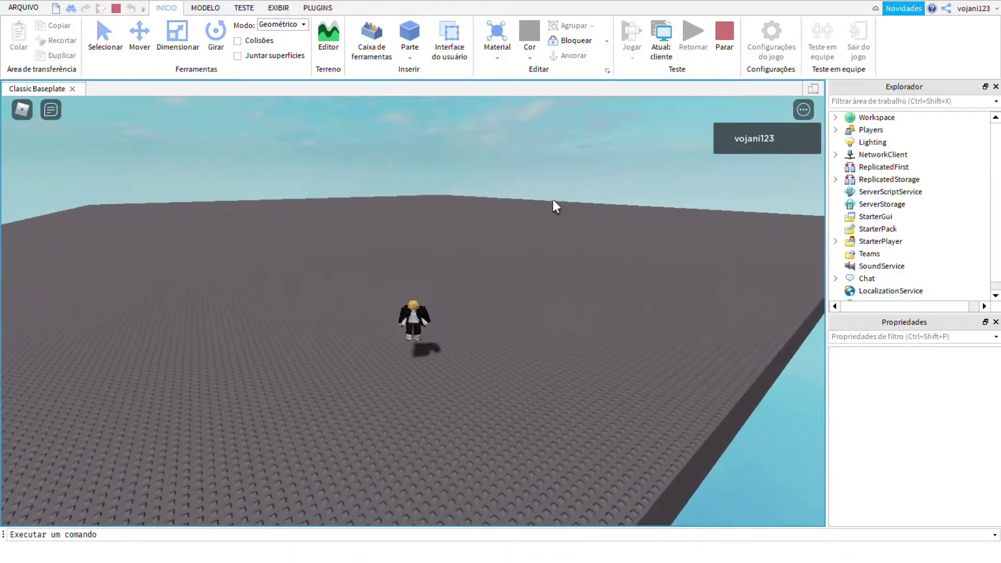
key("space")
key("space")
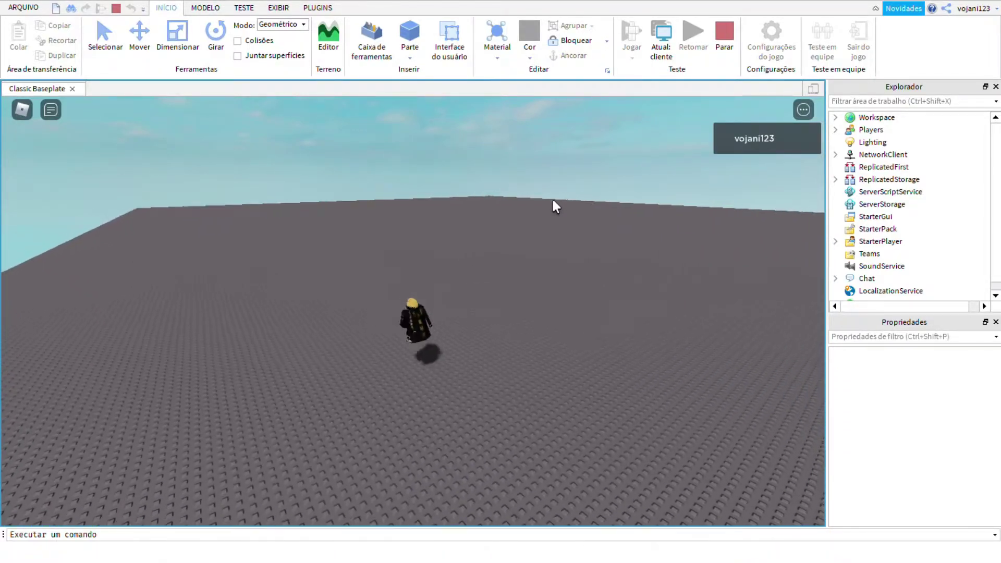
right_click_drag(575, 180, 575, 180)
key("space")
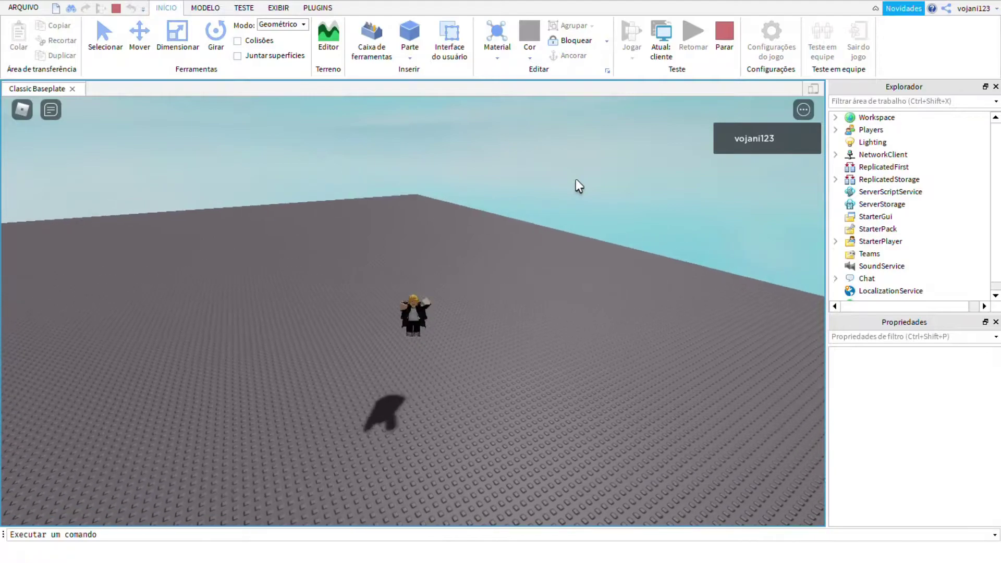
key("space")
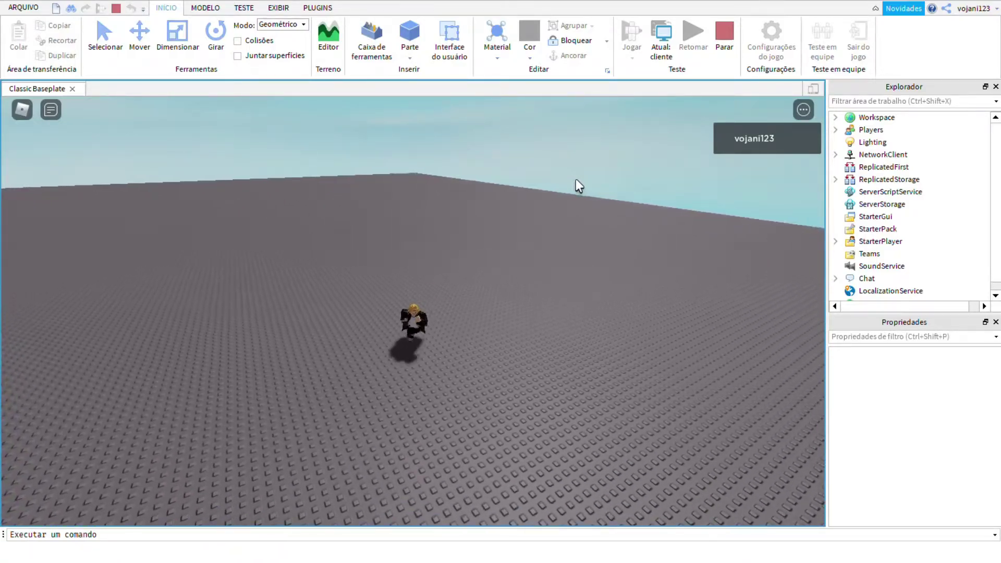
key("space")
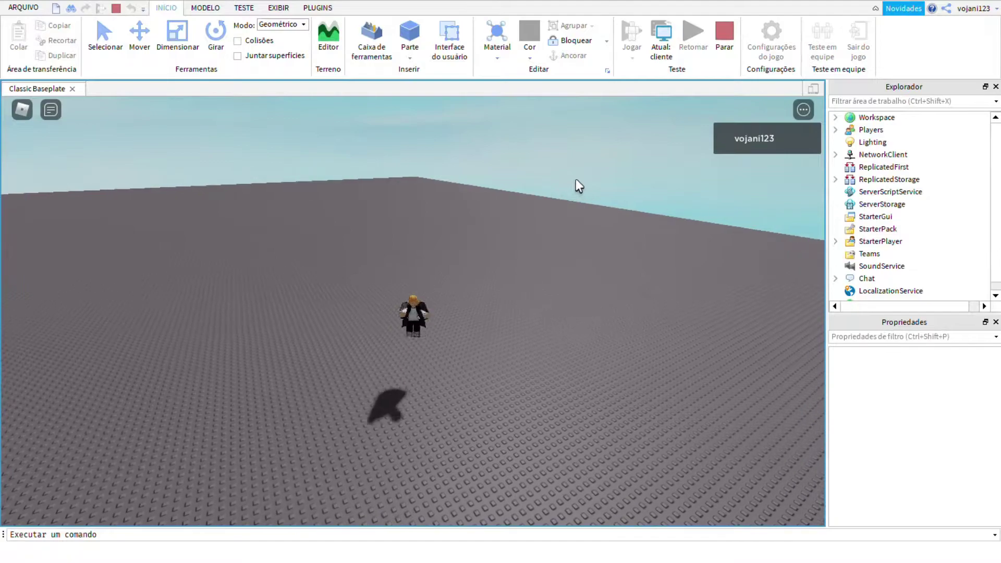
key("space")
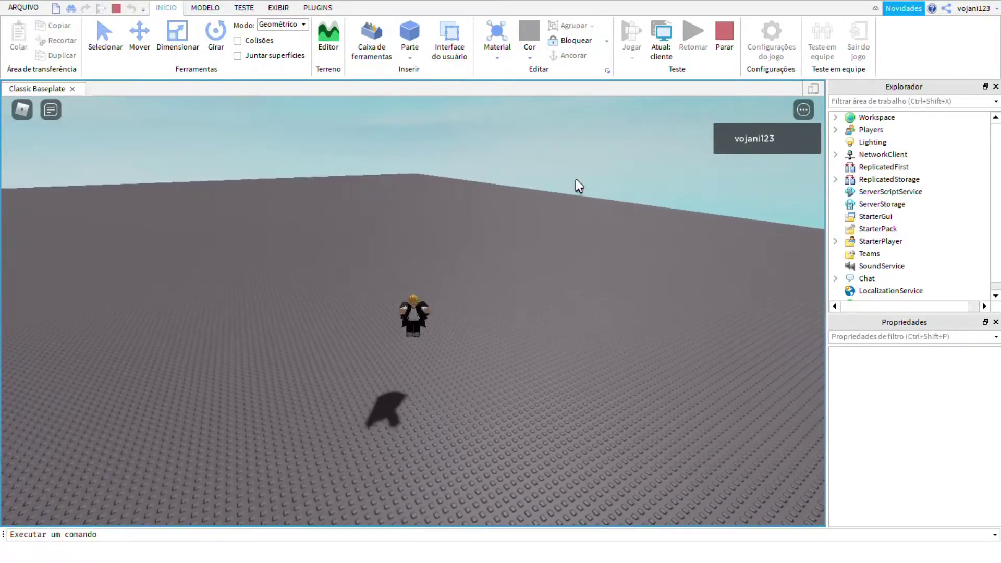
key("space")
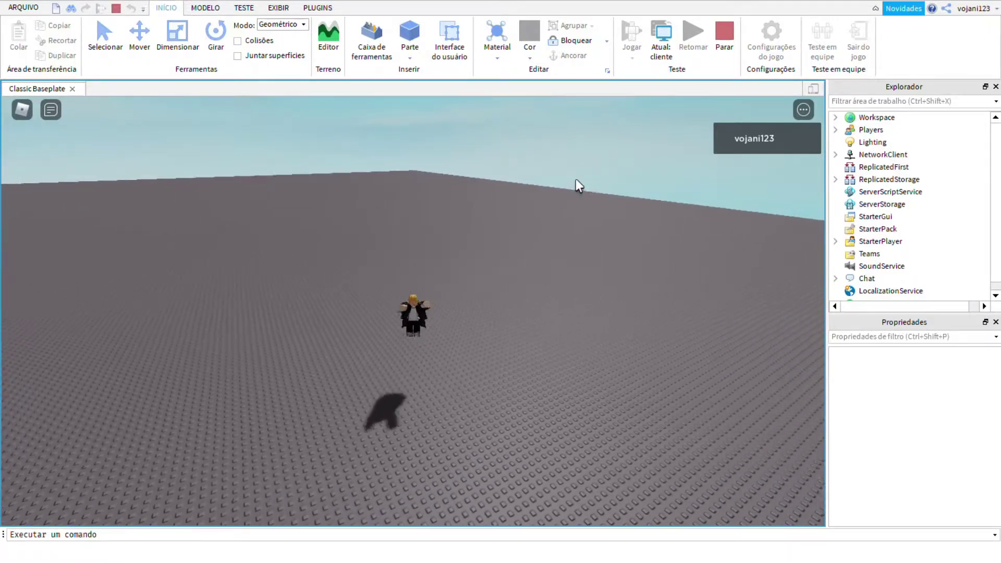
key("s")
key("space")
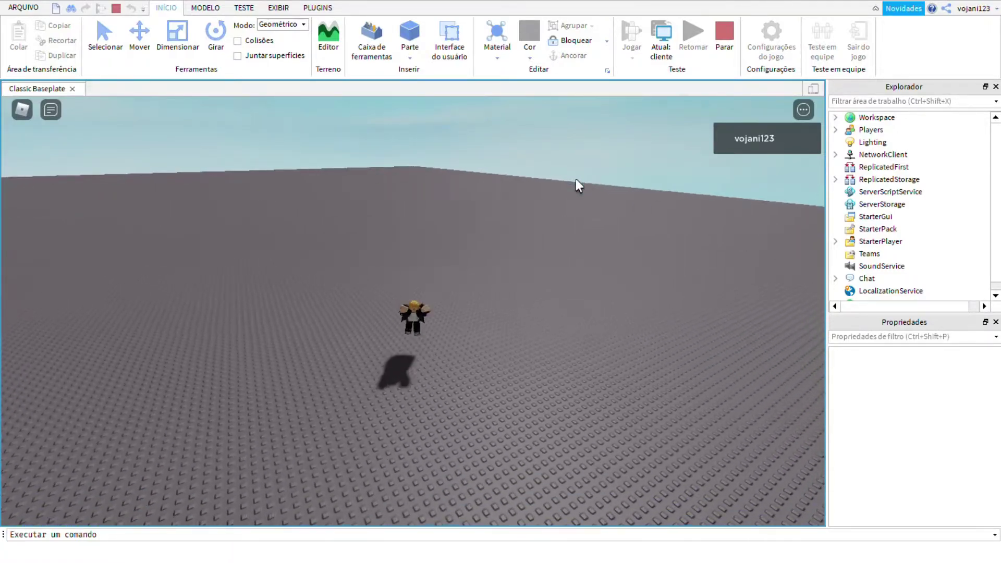
key("w")
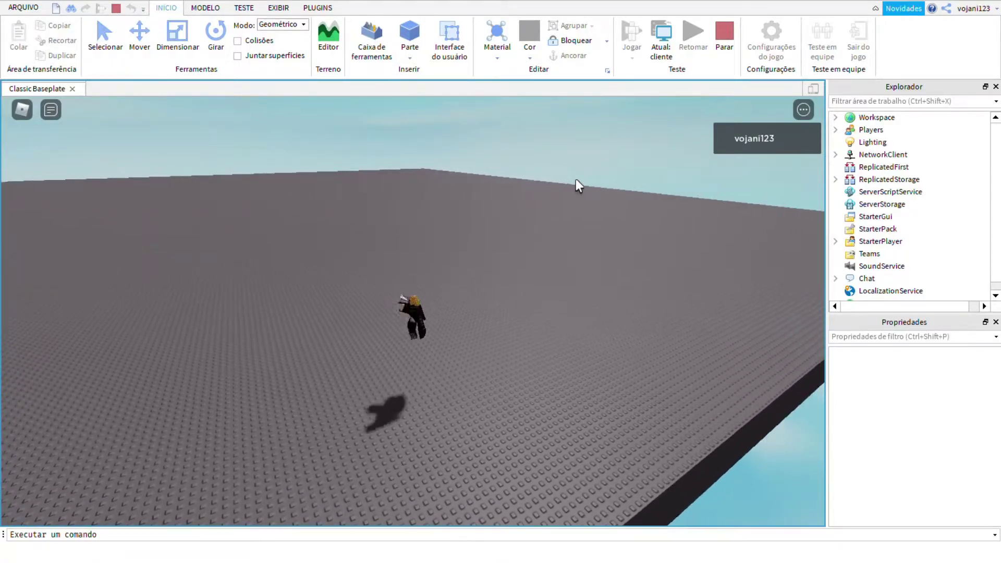
key("space")
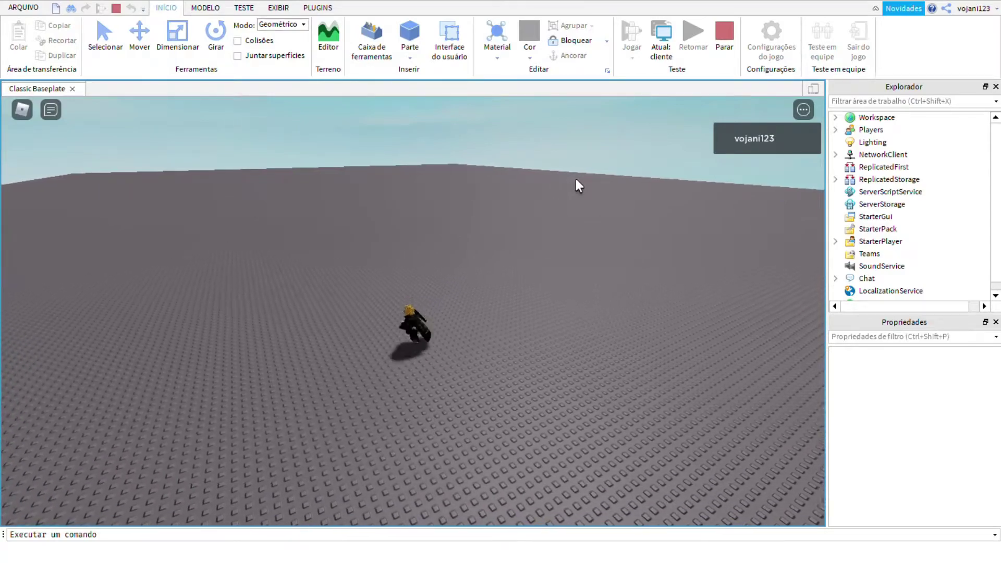
key("space")
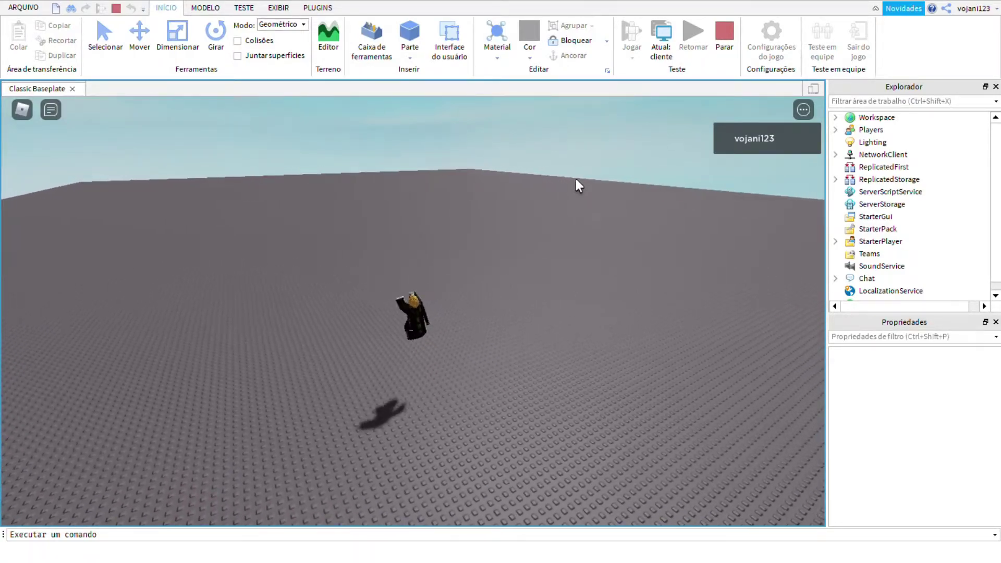
key("space")
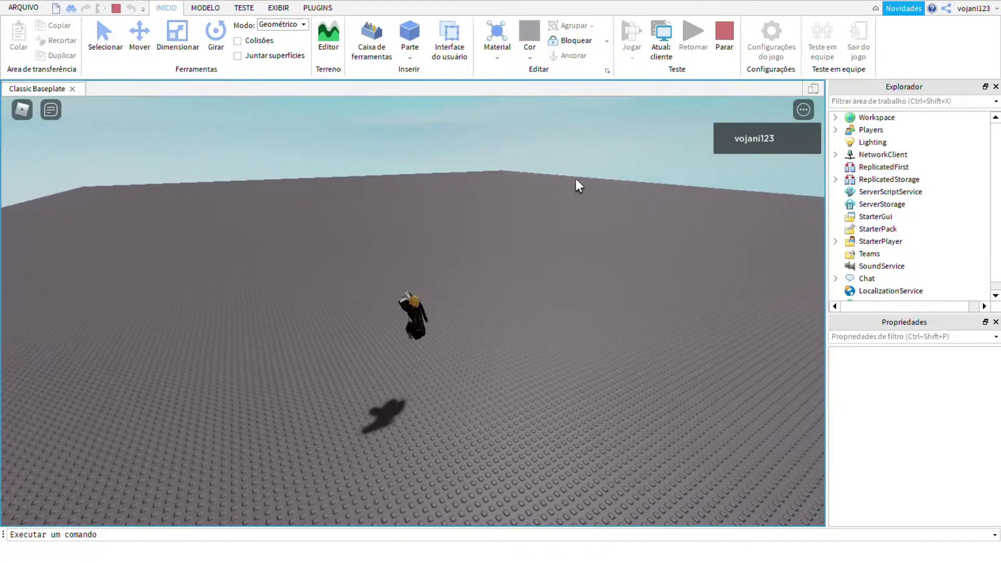
key("space")
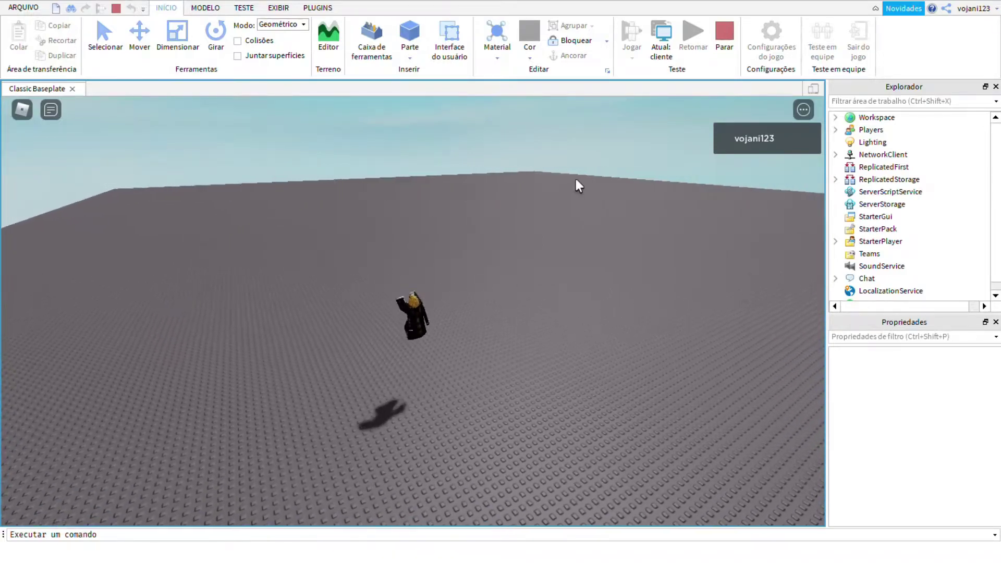
key("space")
right_click_drag(569, 170, 568, 170)
scroll(568, 170, "down", 3)
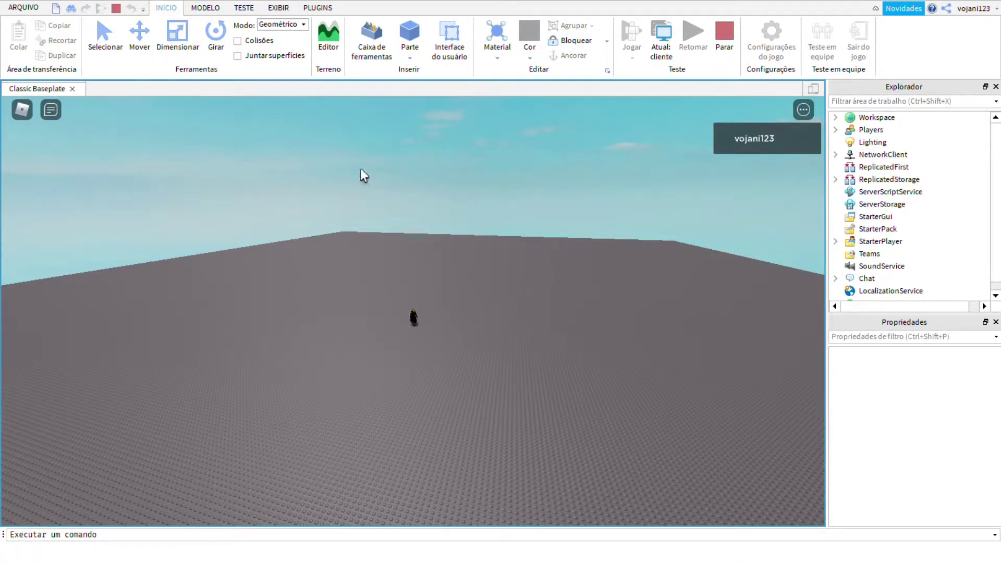
Step: Stop the running playtest and return to editing the Classic Baseplate place
left_click(205, 8)
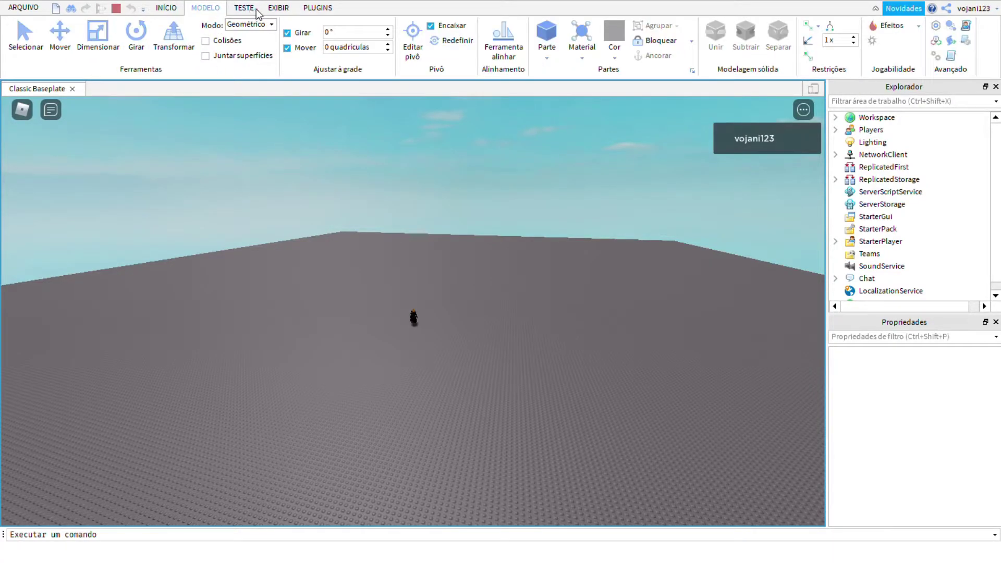
left_click(249, 11)
scroll(280, 6, "up", 1)
scroll(287, 6, "down", 1)
left_click(142, 35)
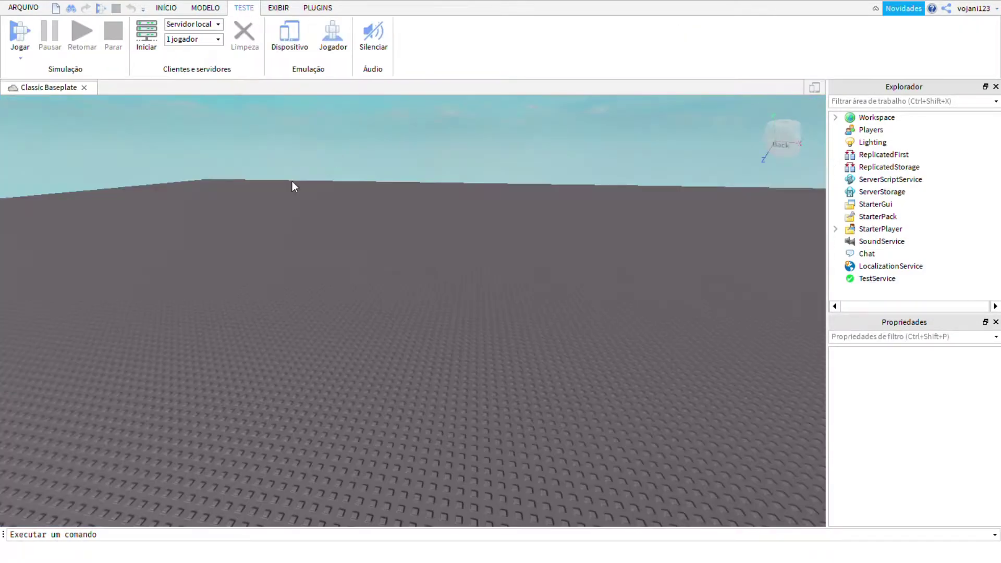
Step: Insert a new block part onto the baseplate
left_click(226, 9)
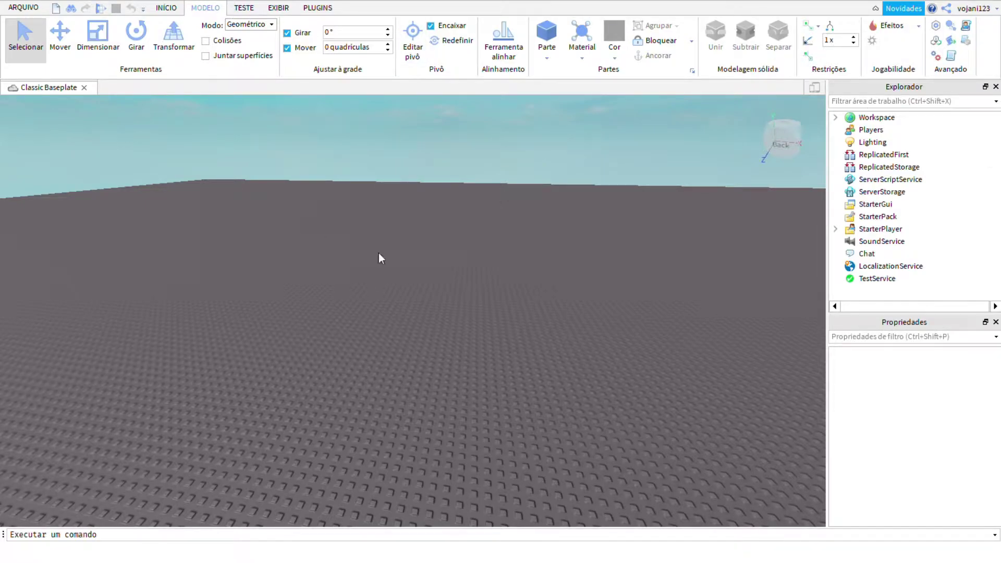
scroll(439, 295, "down", 15)
right_click_drag(409, 367, 497, 358)
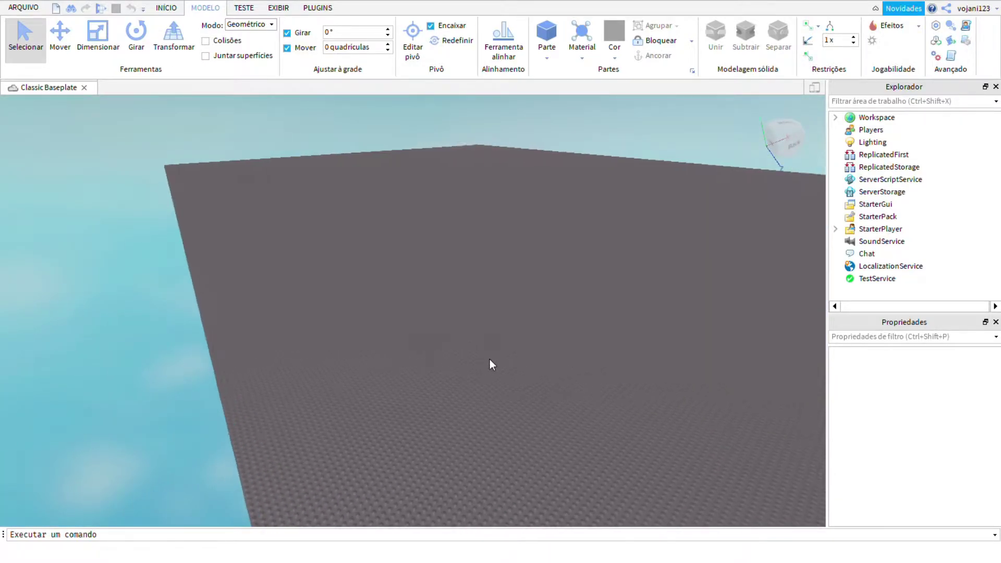
key("w")
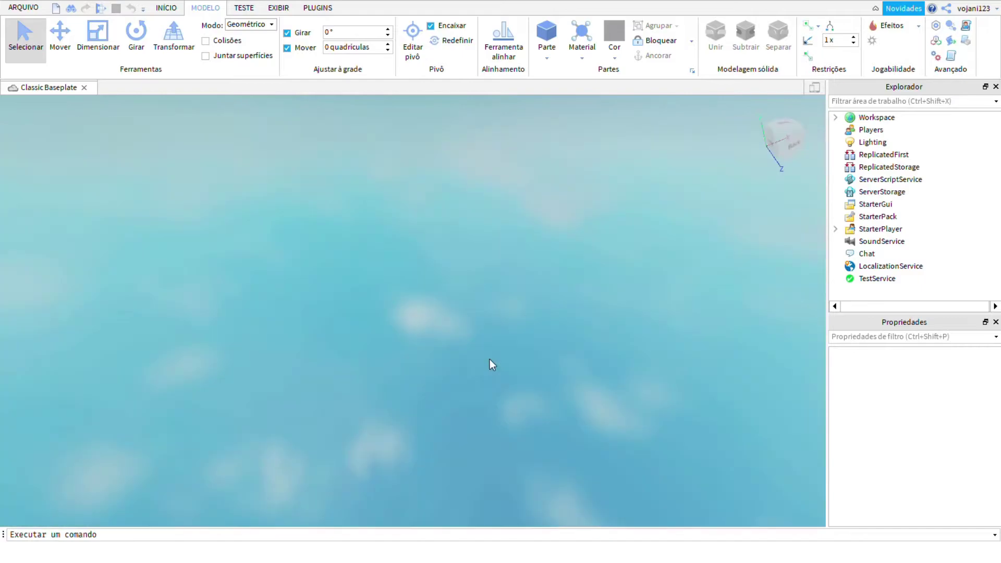
right_click_drag(489, 358, 499, 363)
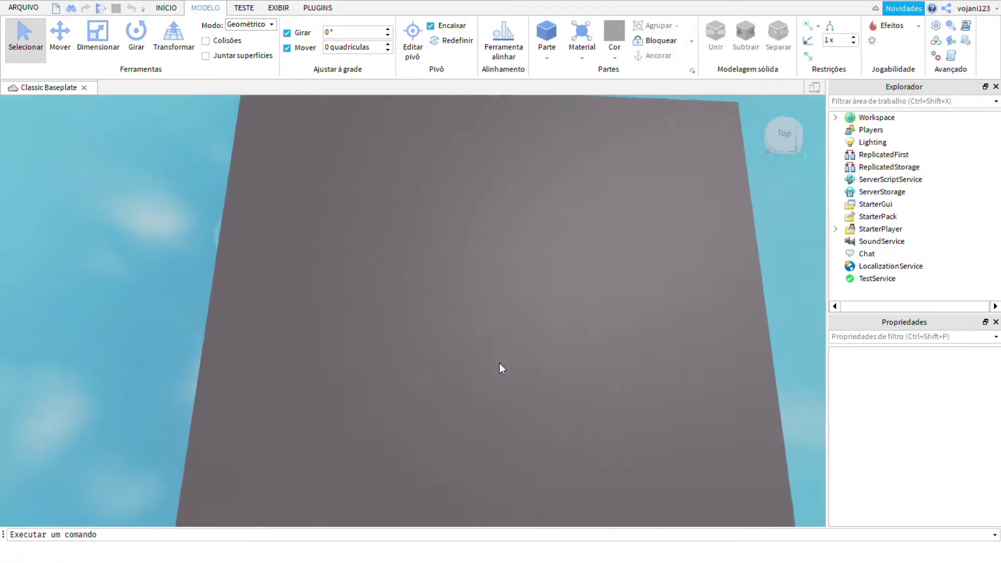
key("w")
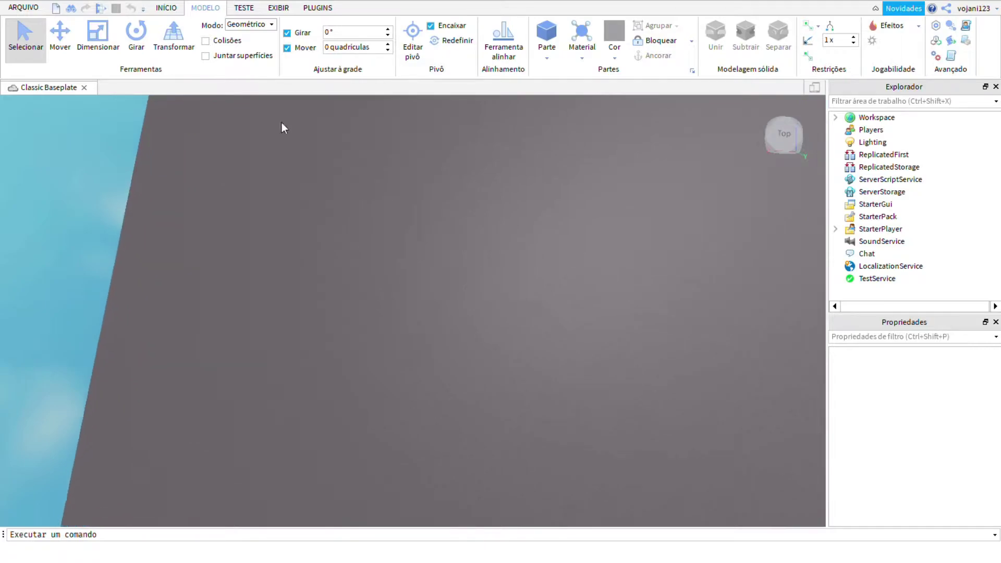
key("w")
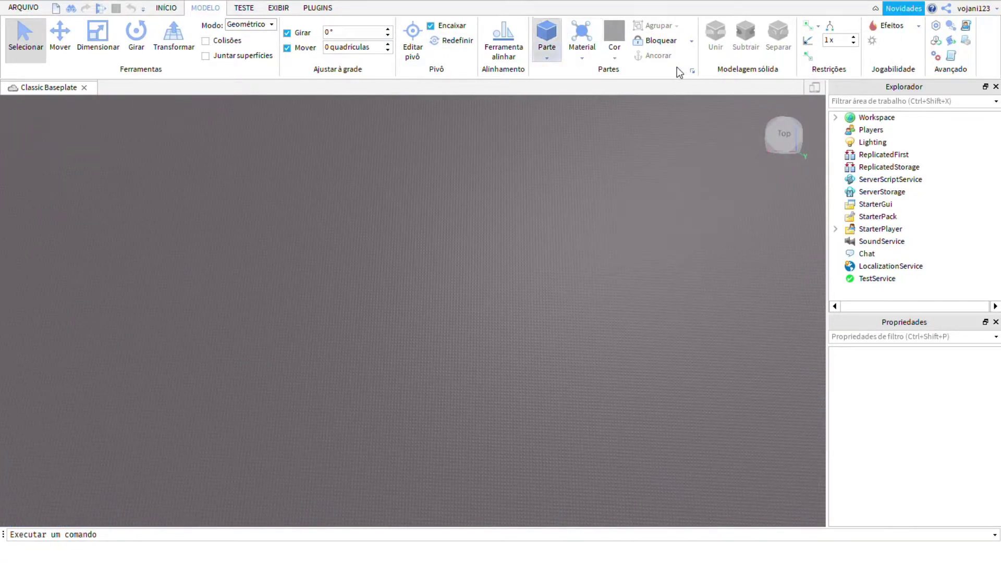
left_click(547, 39)
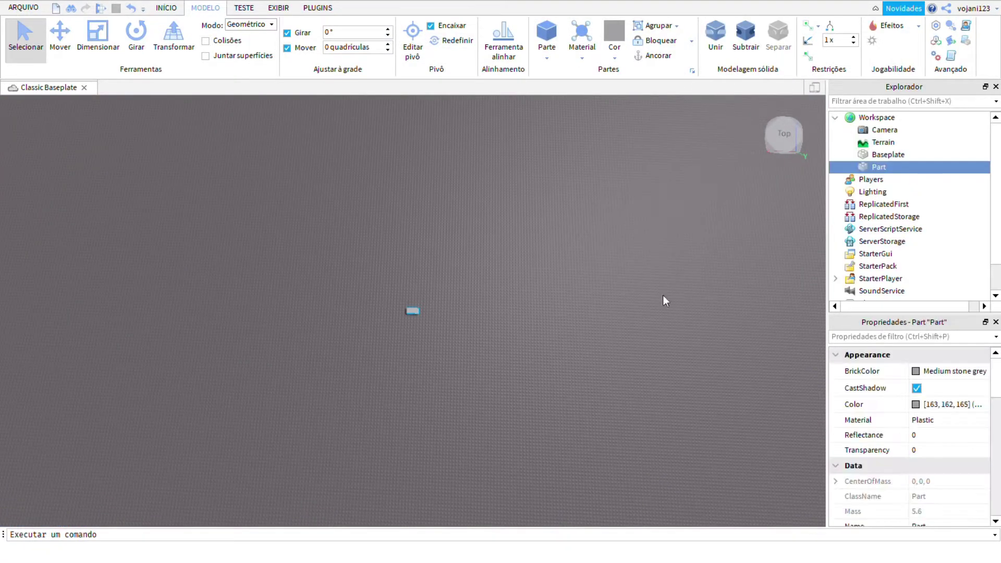
Step: Move the new part across the baseplate, away from where it was inserted
scroll(594, 402, "up", 5)
right_click_drag(595, 402, 593, 402)
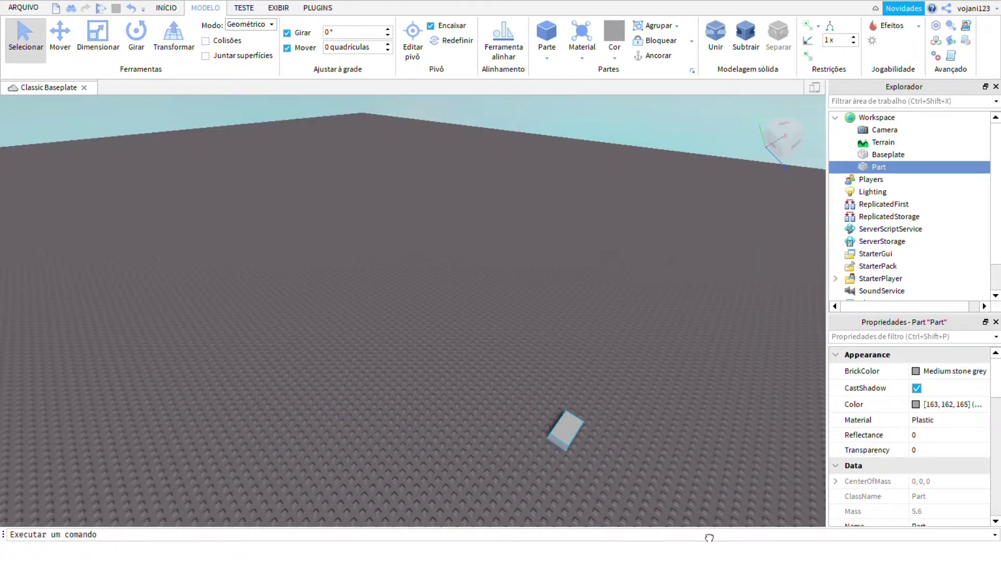
left_click_drag(566, 430, 235, 310)
Step: Scale the part horizontally into a long, thin rectangular slab, extending it further along its X axis
right_click_drag(576, 329, 647, 330)
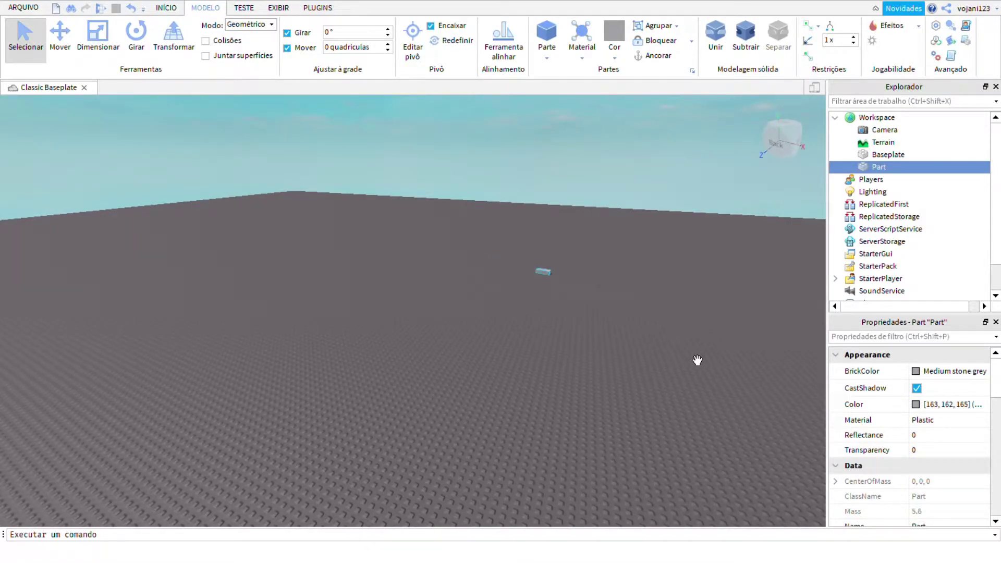
key("w")
right_click_drag(732, 295, 731, 295)
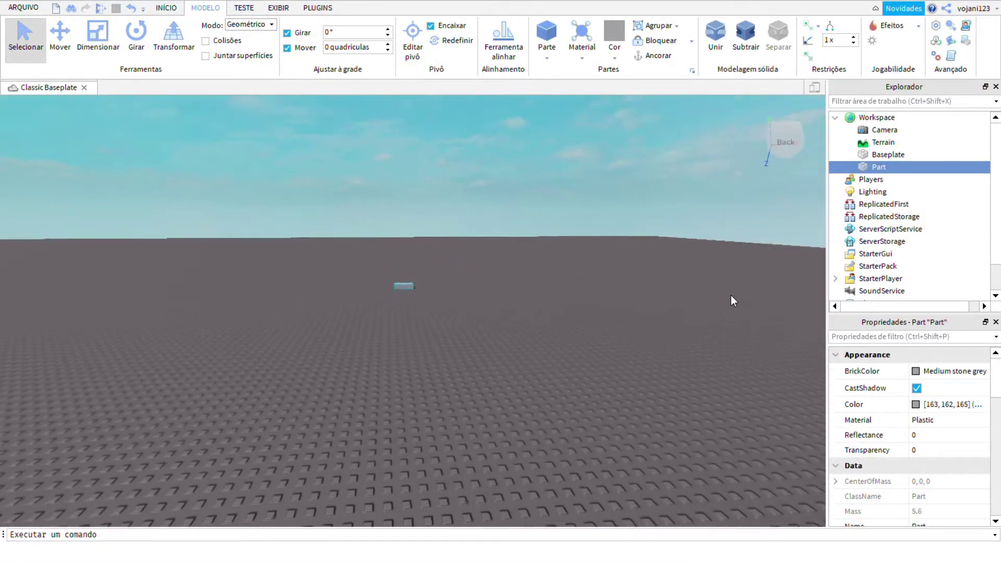
key("a")
left_click(114, 34)
right_click_drag(597, 283, 496, 487)
key("w")
left_click_drag(366, 412, 819, 361)
scroll(638, 396, "down", 5)
right_click_drag(639, 397, 655, 418)
left_click_drag(664, 445, 636, 426)
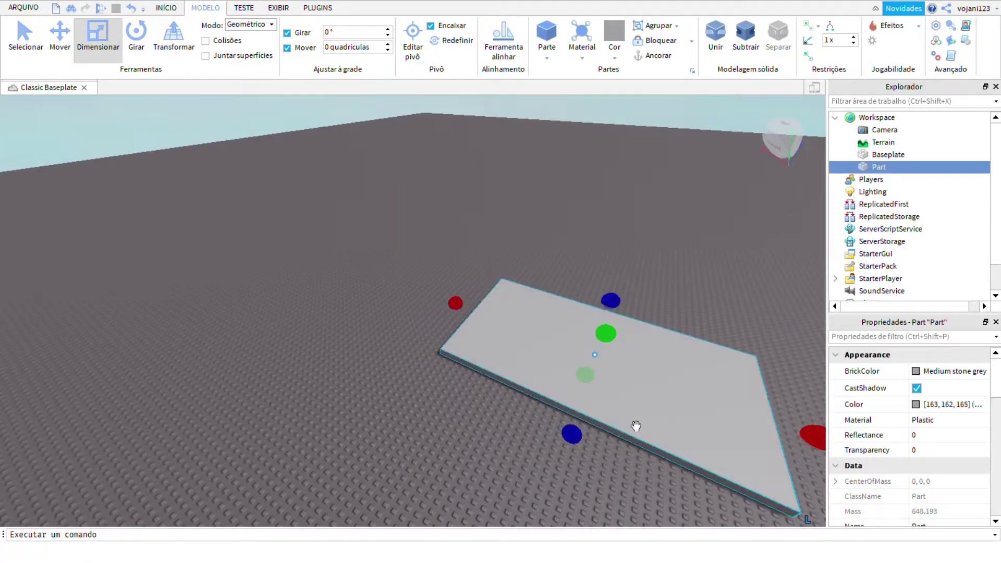
left_click_drag(455, 303, 363, 295)
scroll(248, 295, "down", 5)
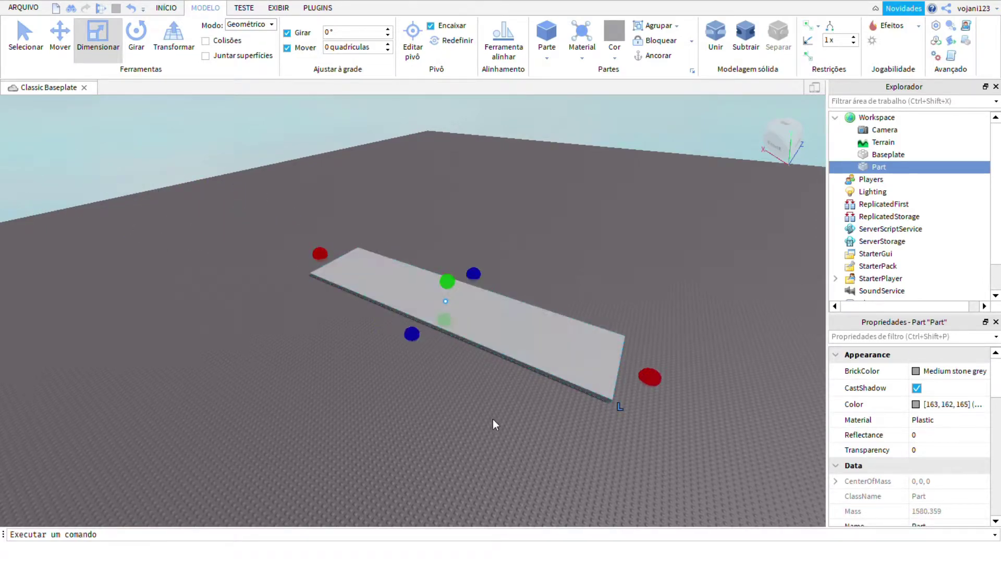
Step: Widen the slab along its Z axis on both sides and adjust its extent along the X axis
left_click_drag(412, 333, 235, 506)
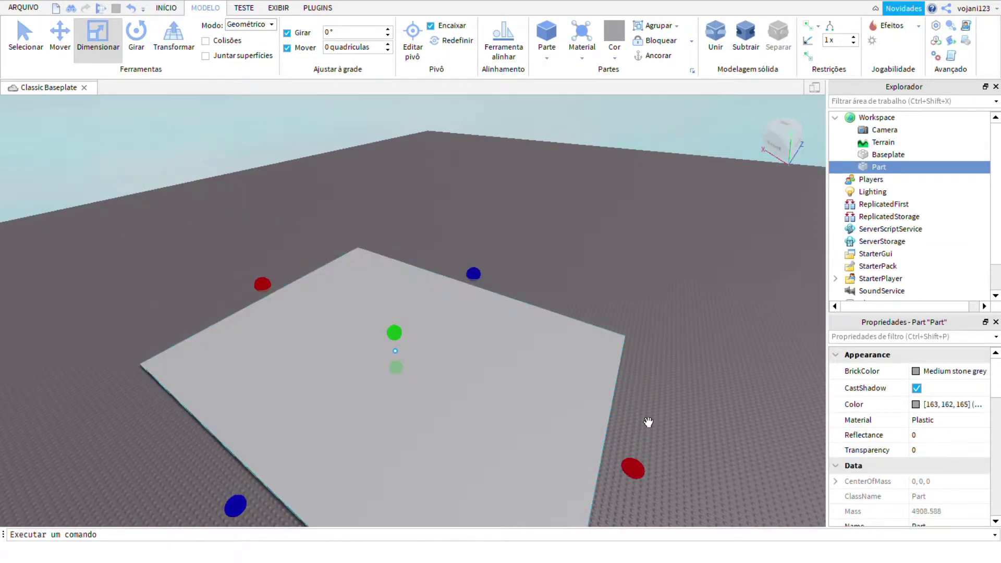
left_click_drag(474, 274, 726, 233)
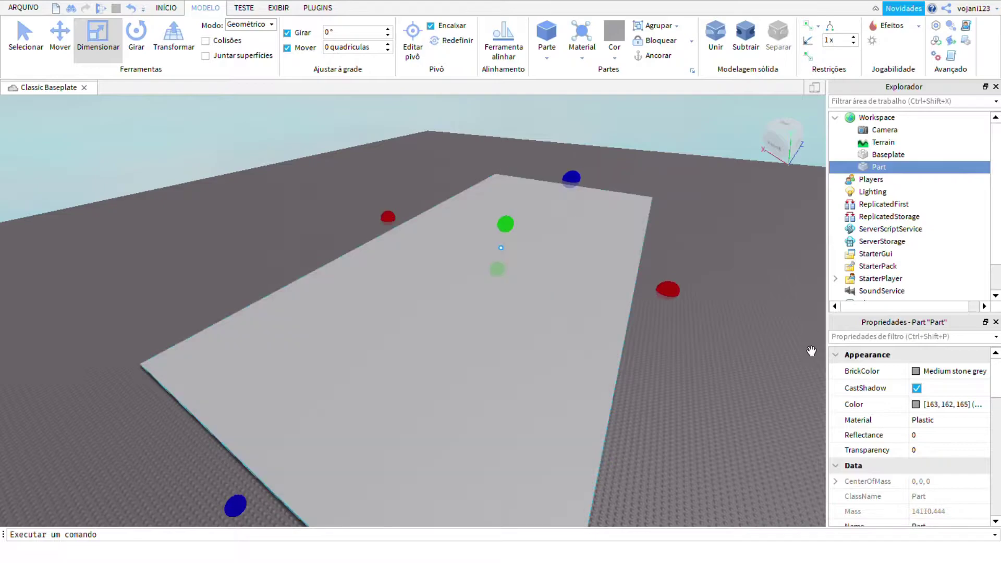
right_click_drag(811, 351, 648, 273)
left_click_drag(626, 271, 834, 250)
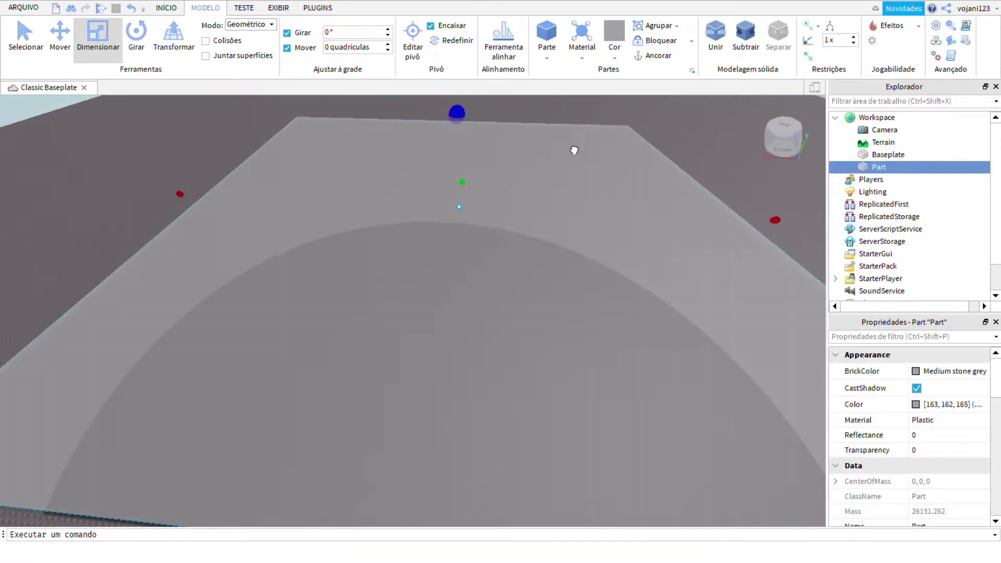
left_click_drag(574, 150, 576, 179)
Step: Enlarge the slab again along its Z and X axes into a much larger floor on the baseplate
scroll(573, 264, "down", 3)
scroll(574, 265, "down", 2)
right_click_drag(552, 245, 553, 245)
left_click(542, 360)
right_click_drag(542, 360, 561, 378)
left_click(561, 377)
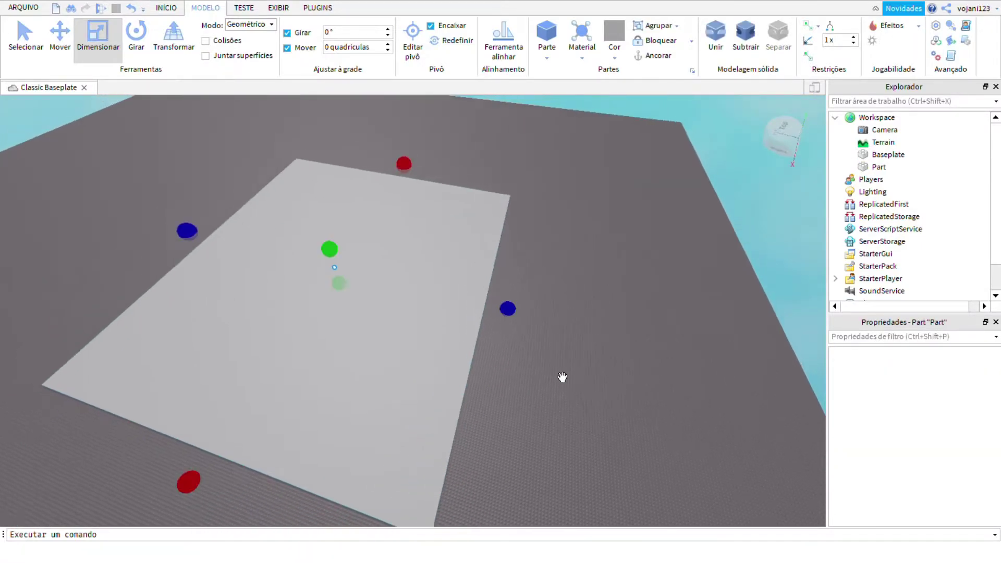
key("a")
scroll(791, 358, "down", 6)
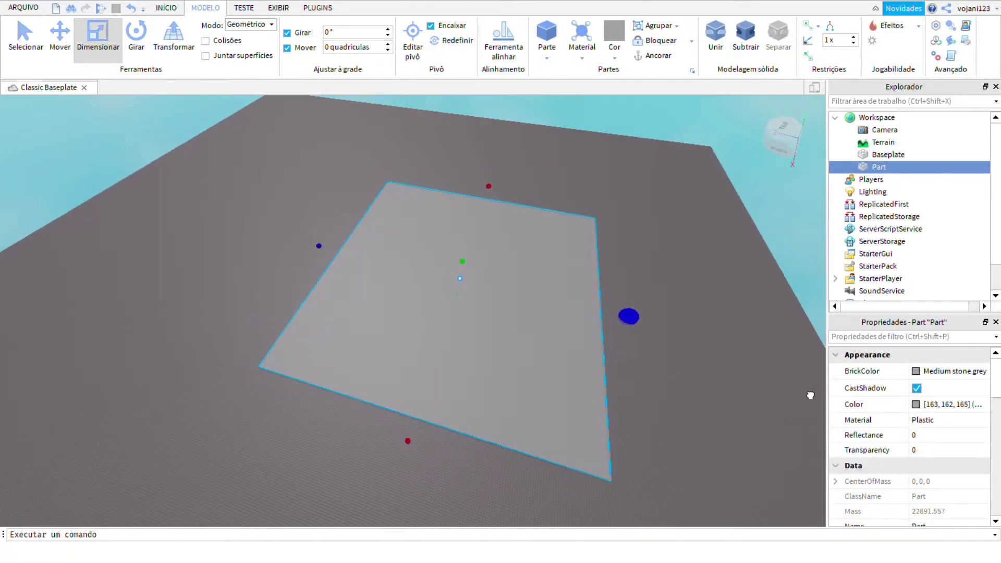
left_click_drag(810, 395, 943, 395)
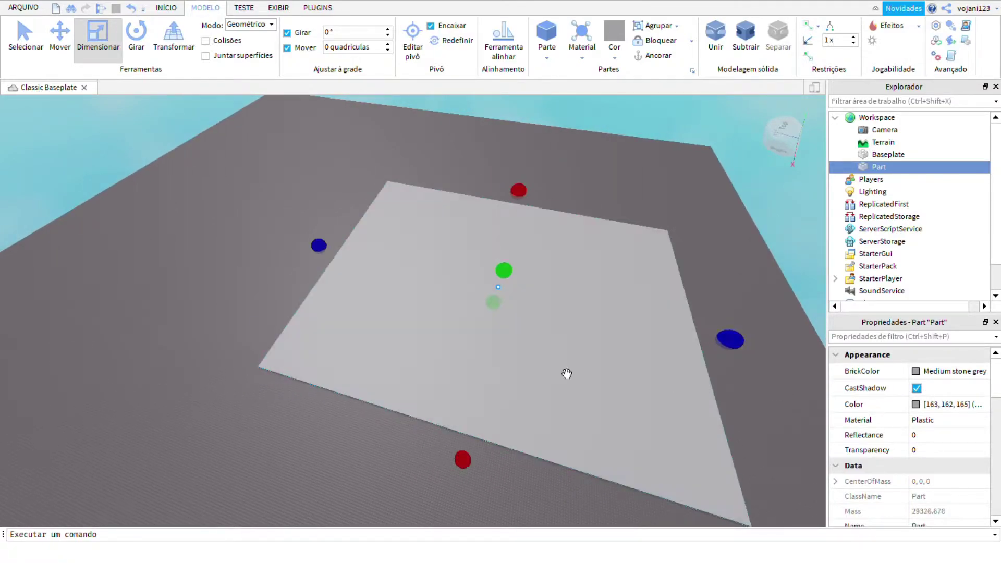
left_click_drag(424, 341, 335, 304)
left_click_drag(629, 243, 650, 183)
left_click(543, 522)
right_click_drag(543, 521, 522, 504)
left_click(545, 334)
key("w")
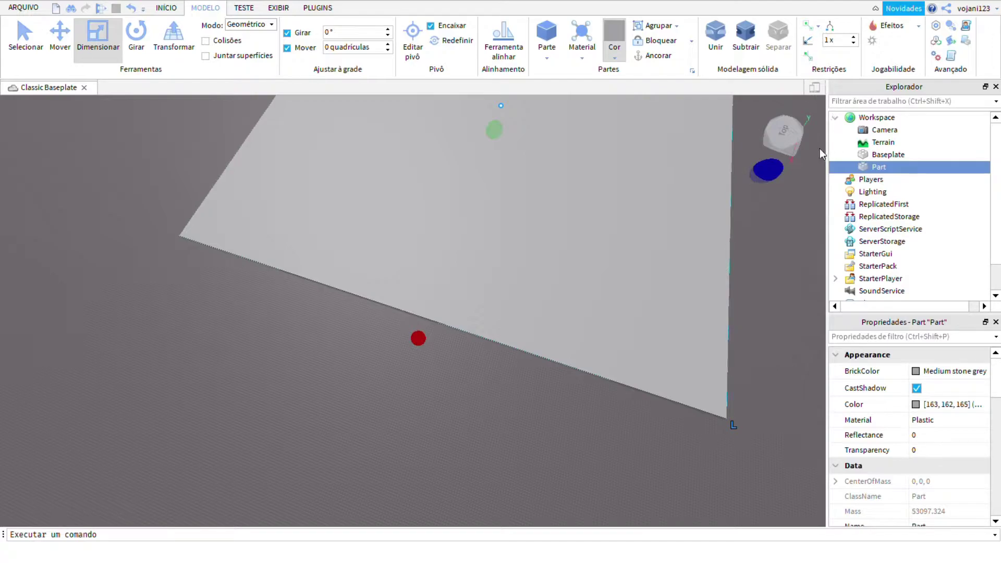
Step: Colour the large floor part Bright green and set its material to Grass
left_click(838, 166)
left_click(618, 488)
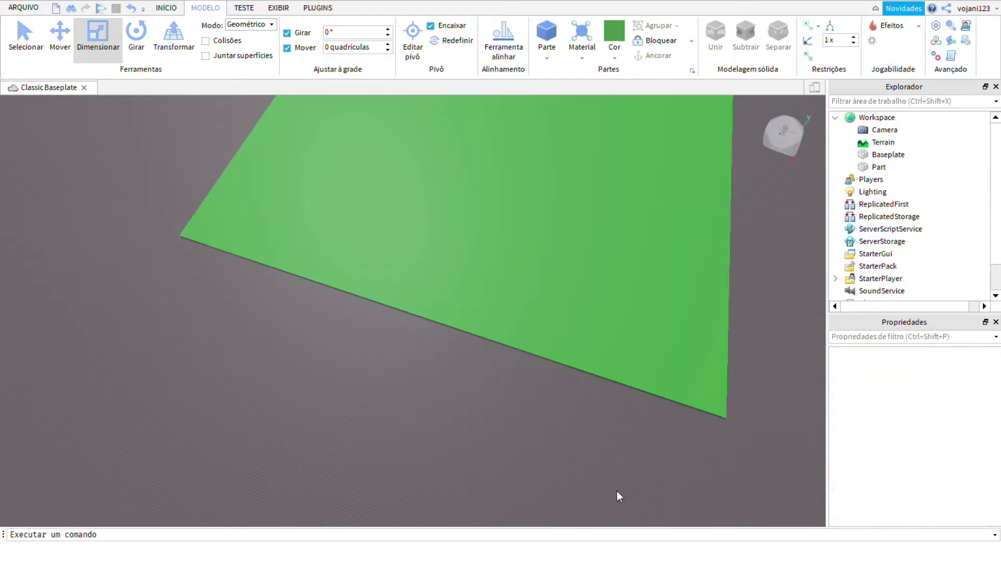
left_click(648, 370)
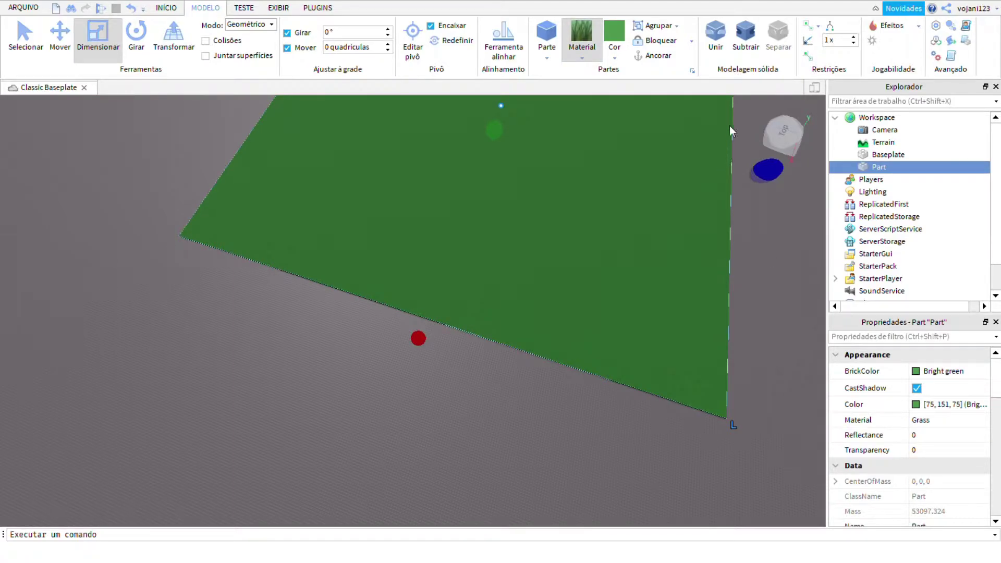
left_click(637, 494)
Step: Examine the extent of the grass floor on the baseplate from several distances
right_click_drag(637, 493, 558, 558)
left_click_drag(764, 420, 662, 499)
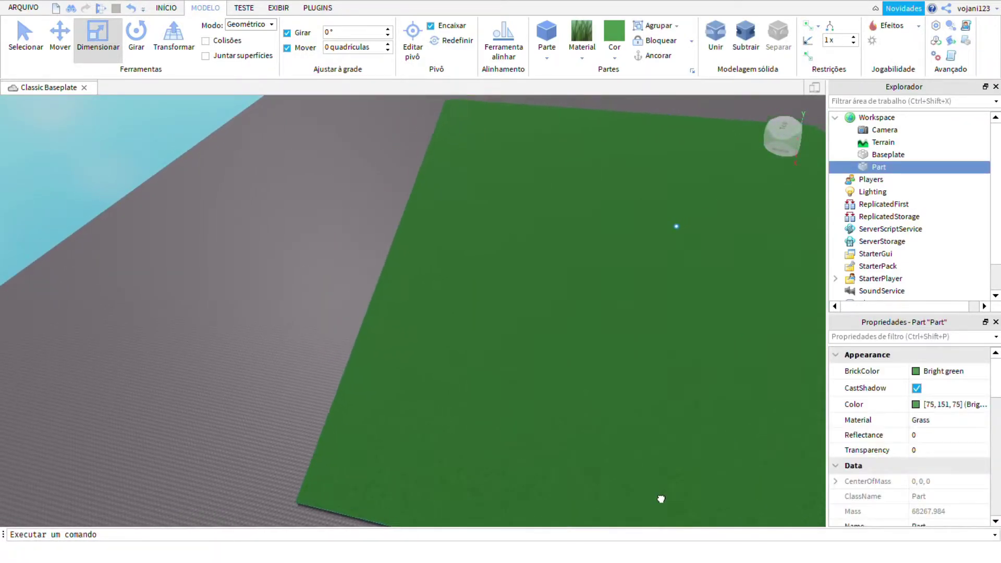
right_click_drag(662, 499, 668, 521)
scroll(657, 365, "down", 10)
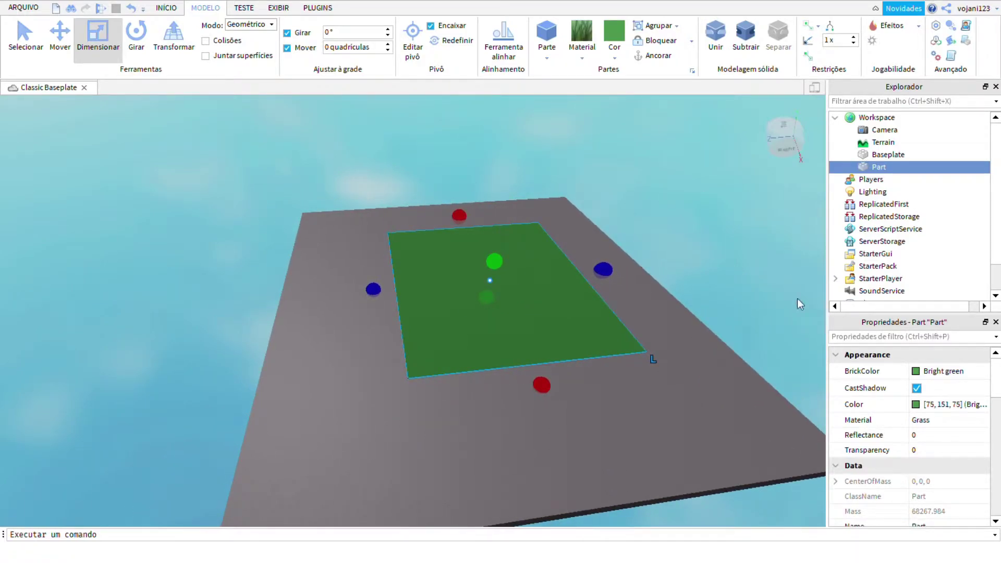
left_click(530, 507)
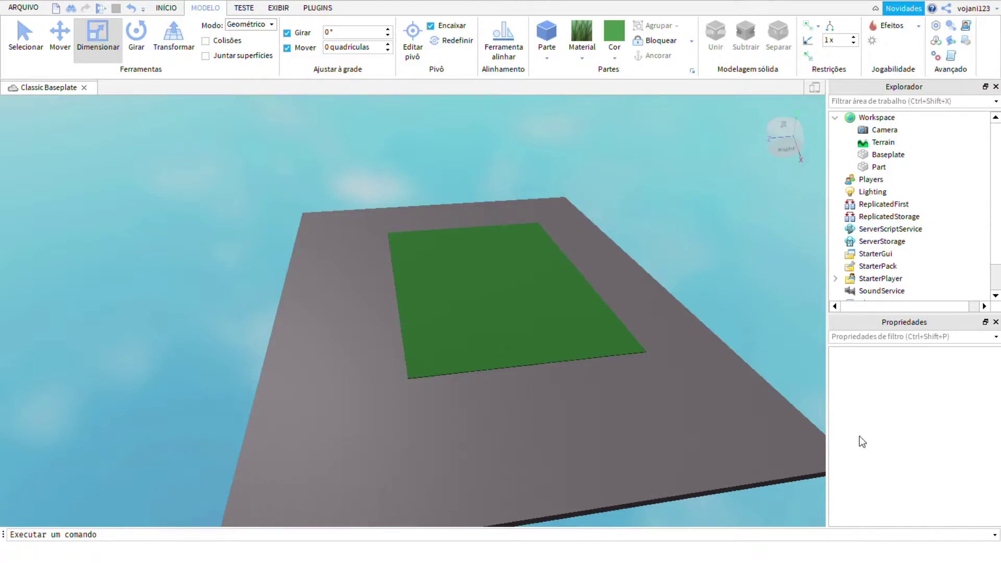
scroll(740, 438, "up", 2)
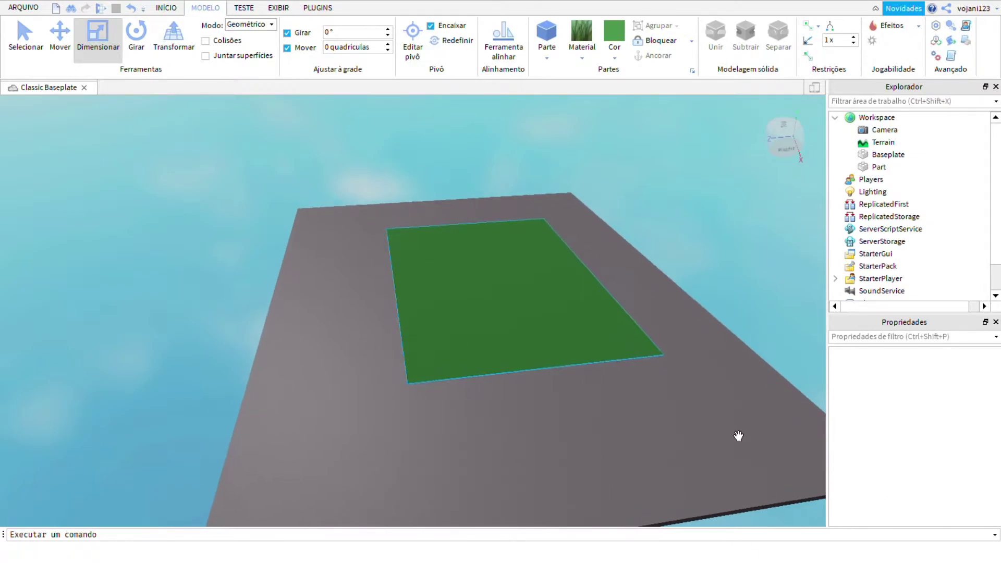
key("w")
Step: Look through the grass floor's properties, including its Transform, Pivot, Behavior and Part settings
left_click(617, 360)
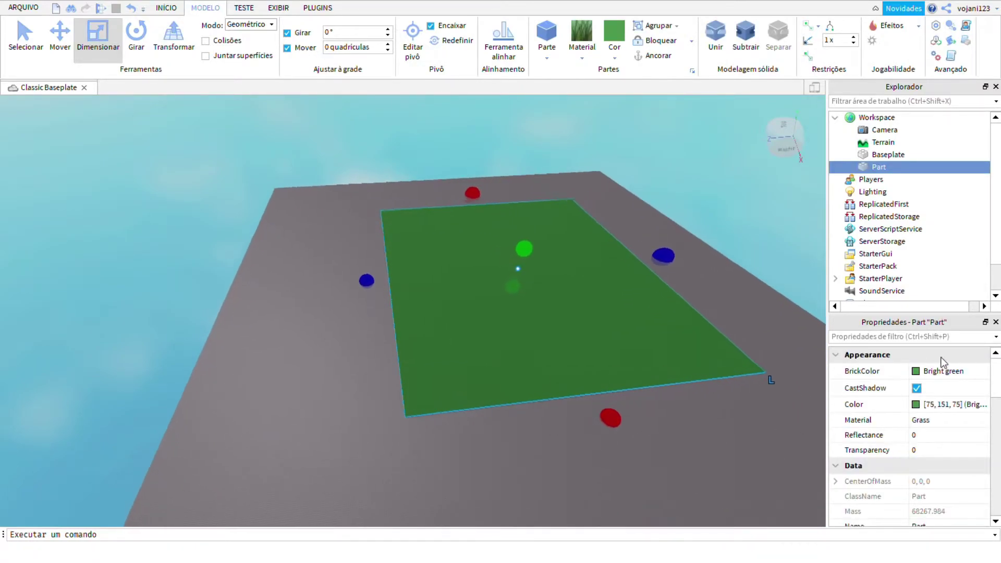
key("w")
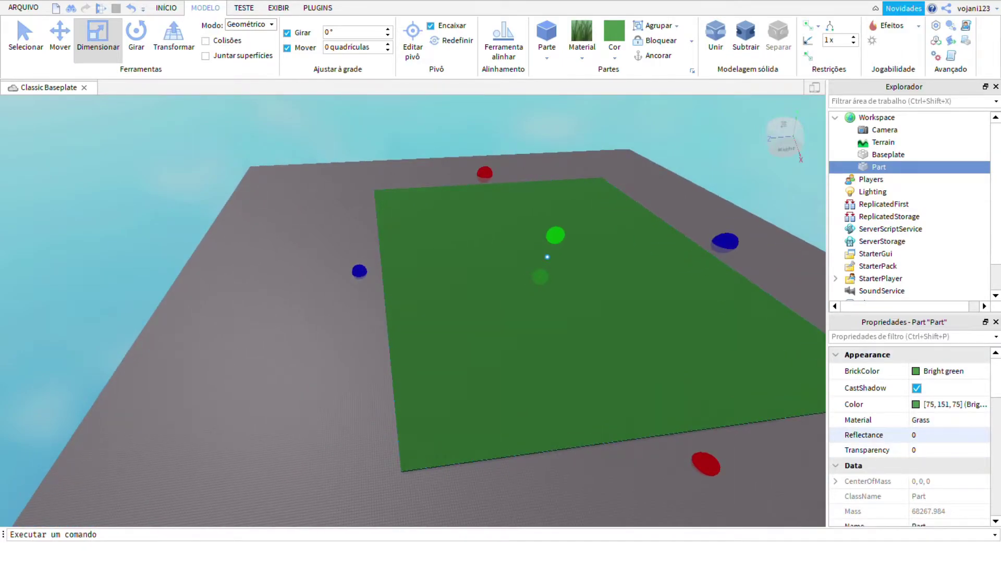
scroll(886, 433, "down", 5)
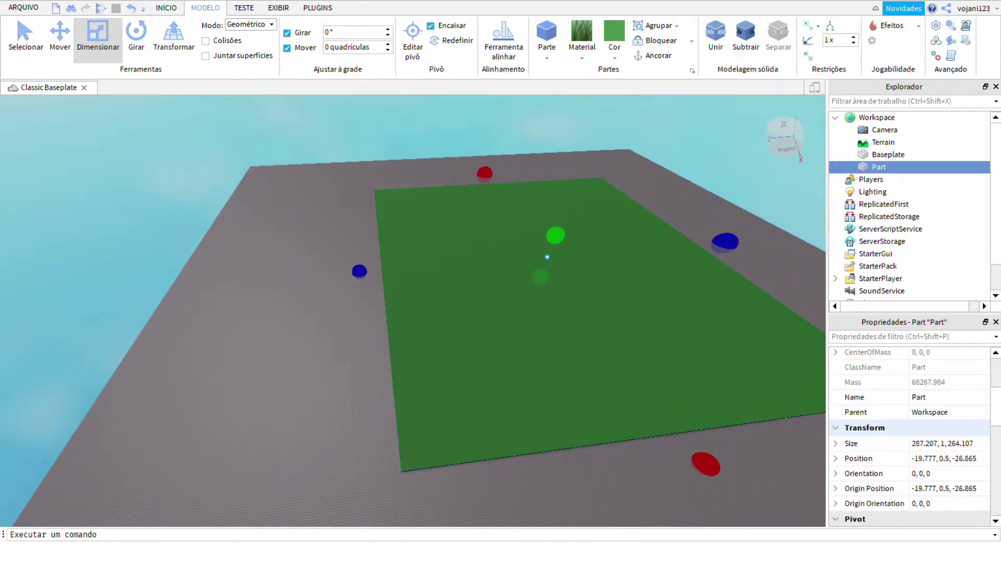
scroll(886, 418, "down", 1)
scroll(886, 419, "down", 5)
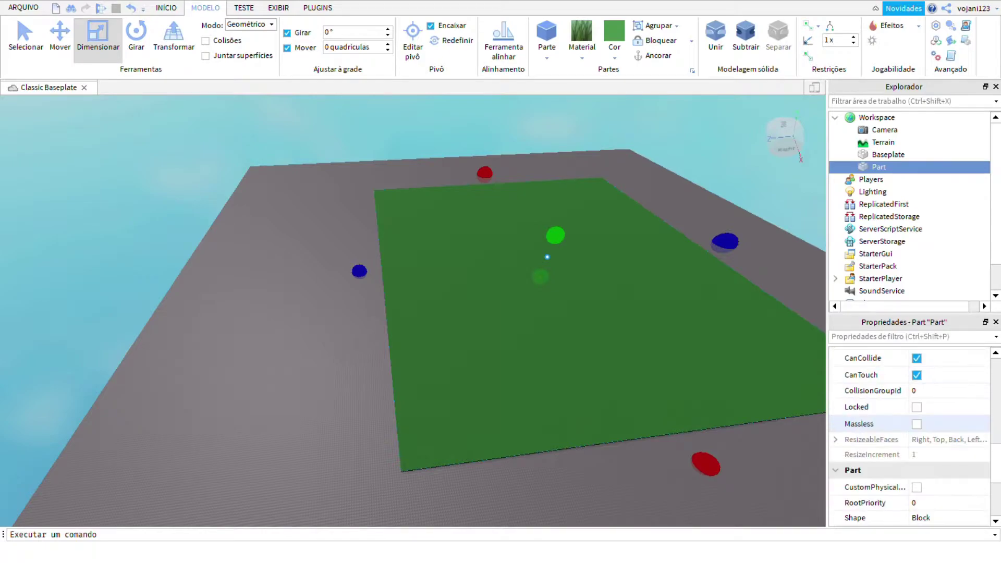
scroll(886, 424, "down", 2)
scroll(887, 423, "up", 6)
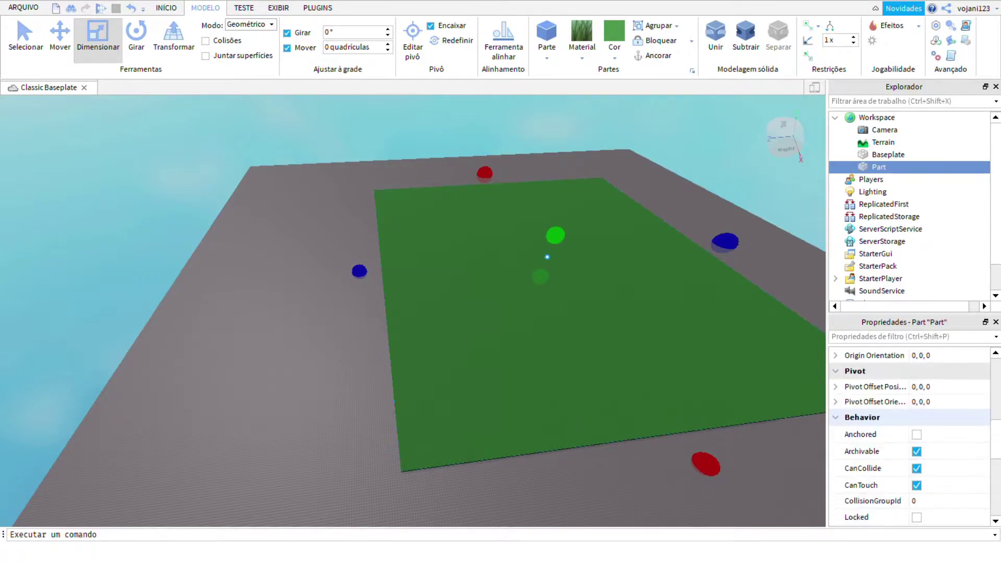
scroll(886, 424, "down", 3)
scroll(887, 425, "down", 2)
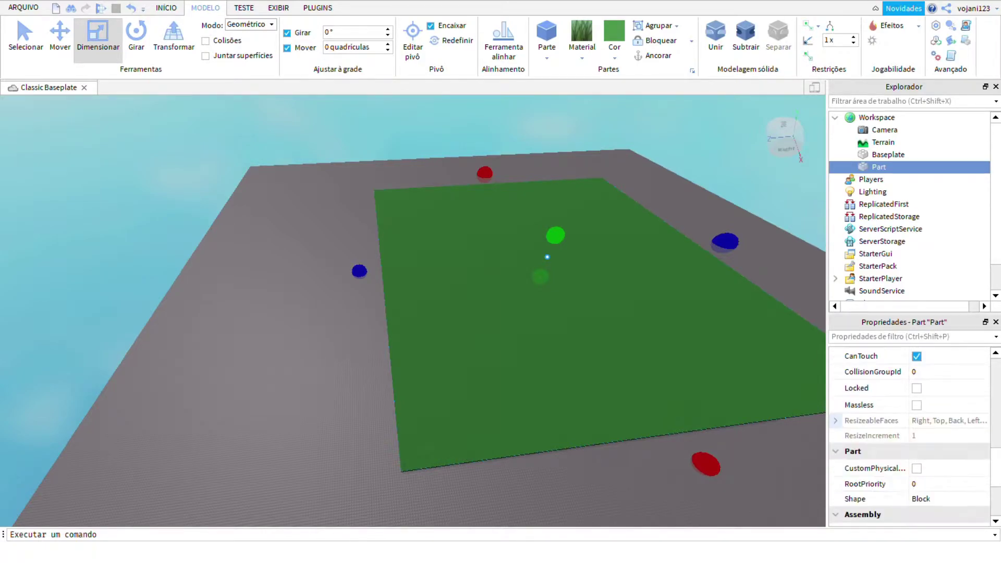
scroll(886, 425, "down", 3)
scroll(887, 425, "up", 2)
scroll(886, 425, "up", 8)
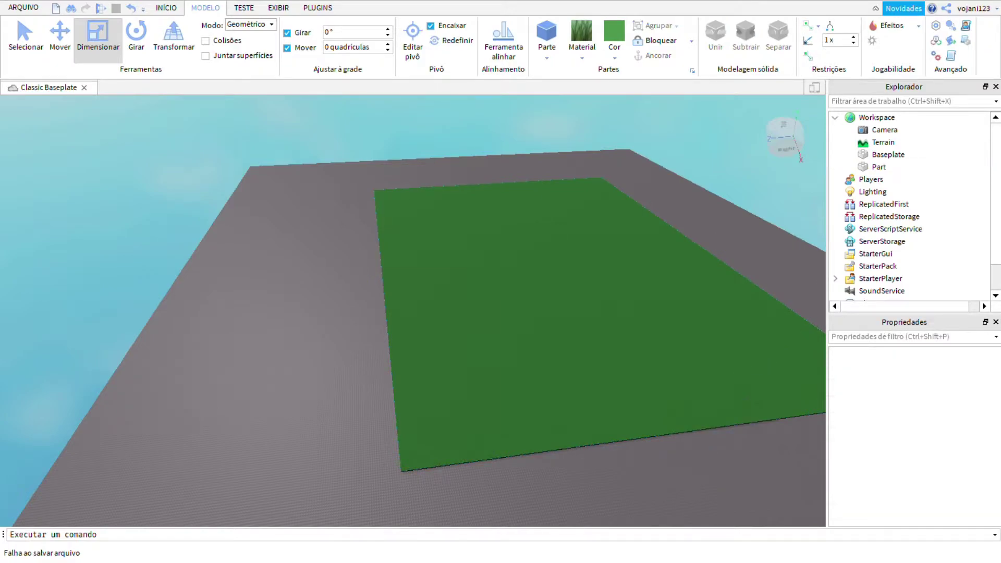
Step: Extend the grass floor slightly along its Z axis on one side
left_click_drag(478, 367, 445, 357)
left_click(696, 479)
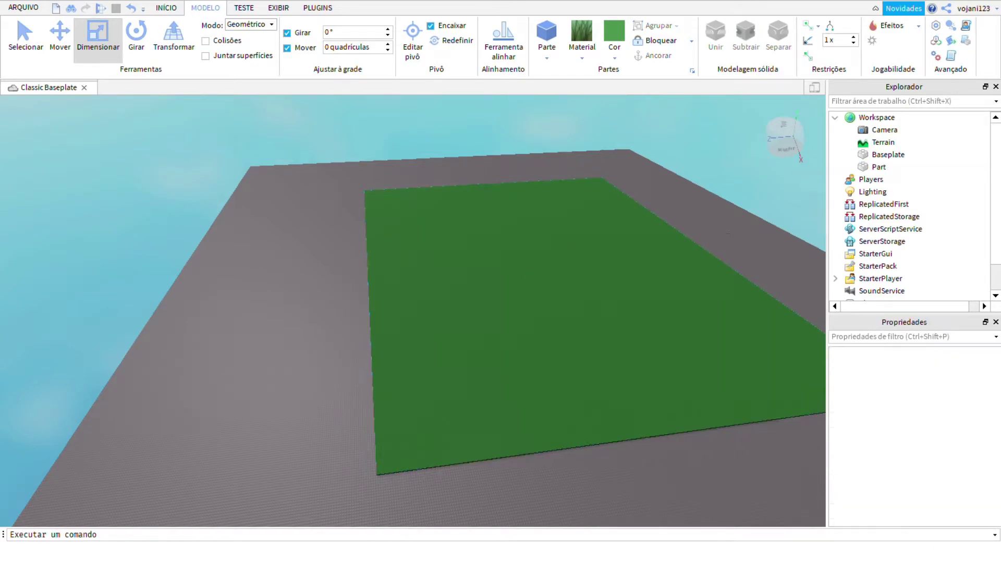
right_click_drag(652, 417, 511, 559)
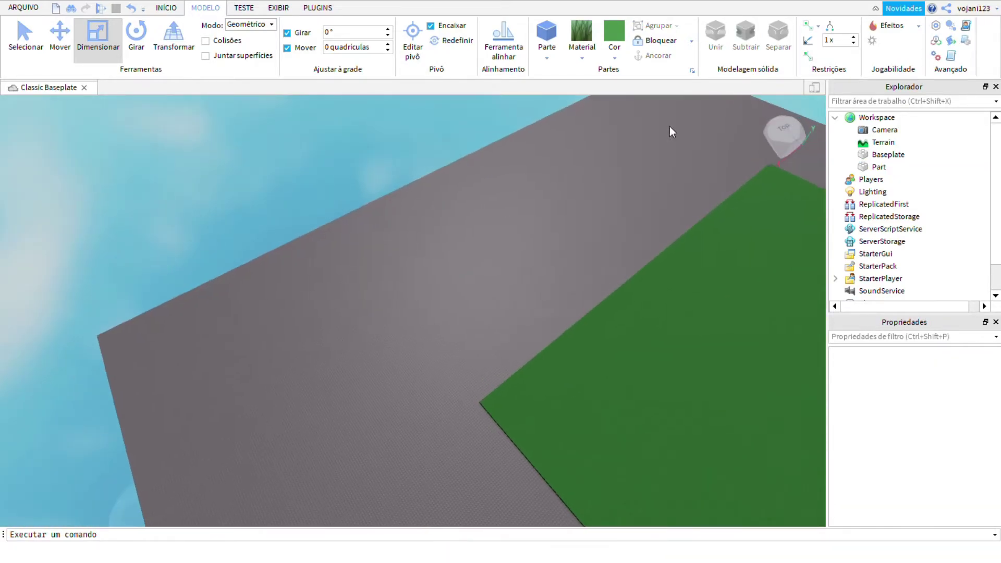
Step: Insert a new block part on the bare baseplate beside the grass floor
scroll(643, 175, "up", 2)
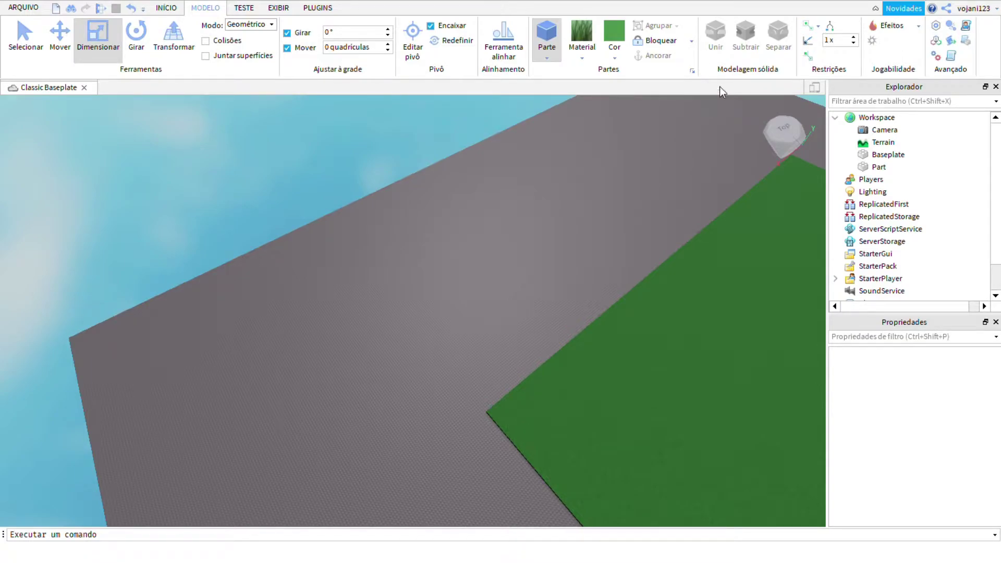
key("w")
right_click_drag(550, 326, 549, 327)
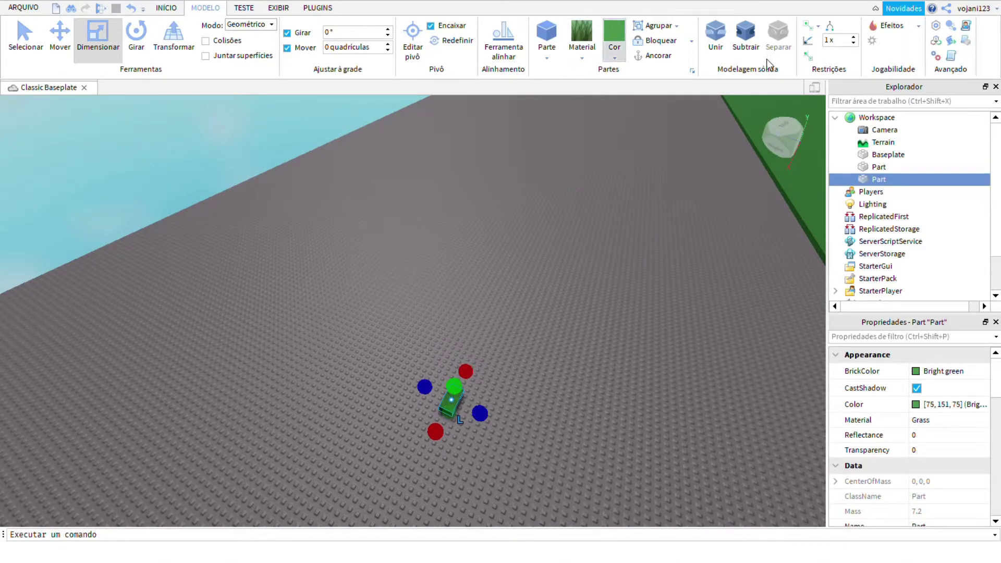
Step: Colour the new block Sand green and set its material to Concrete
left_click(792, 178)
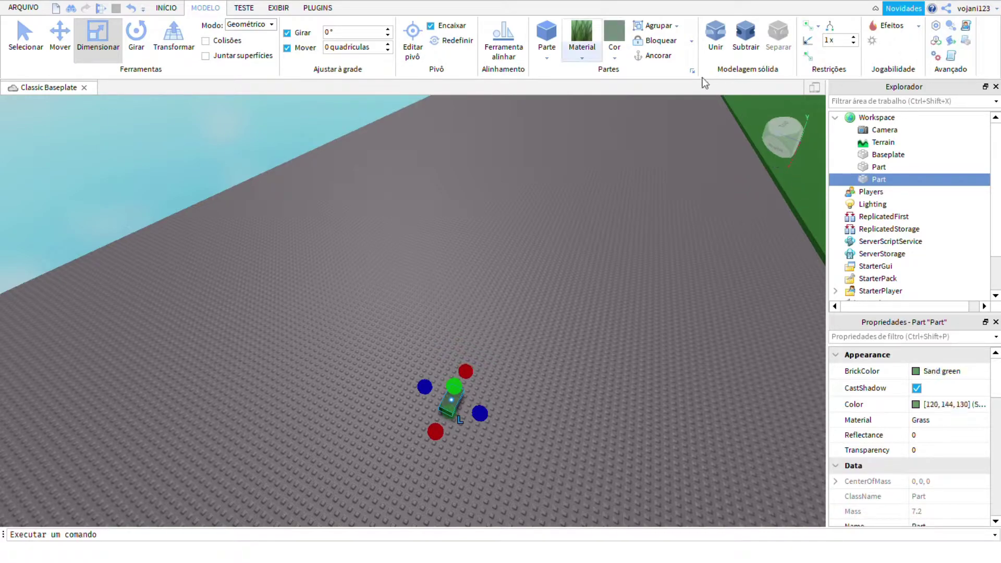
left_click(764, 164)
left_click(667, 431)
right_click_drag(662, 442, 663, 442)
scroll(662, 442, "up", 2)
scroll(662, 442, "up", 3)
Step: Recolour the concrete block Dark stone grey
left_click(472, 224)
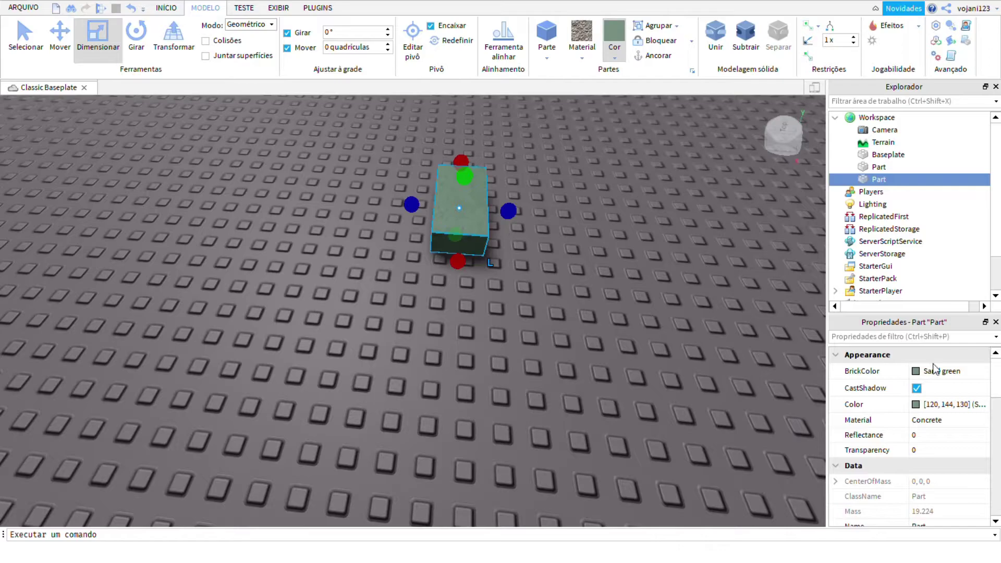
left_click(794, 364)
left_click(684, 412)
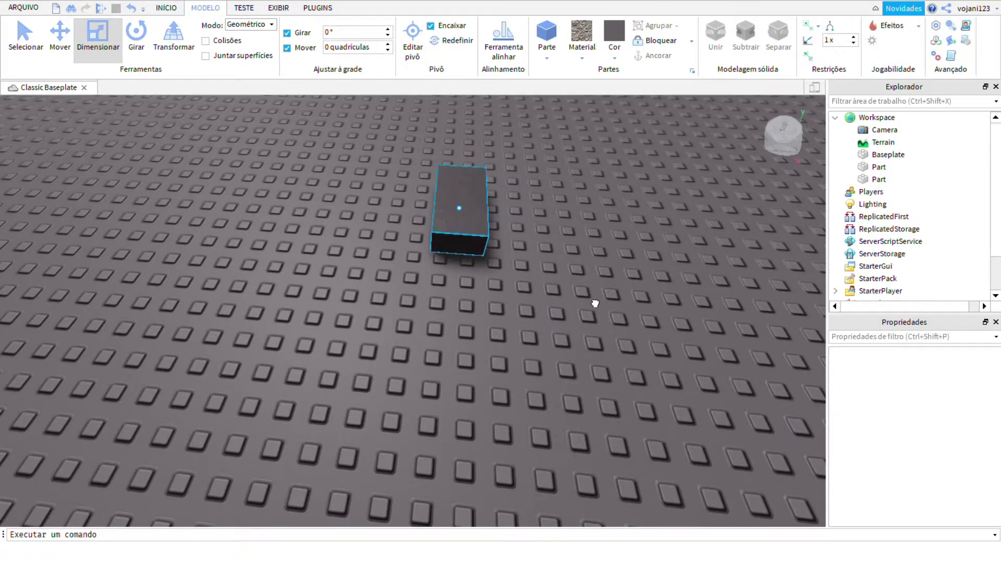
Step: Move the dark grey concrete block across the baseplate, away from where it was inserted
left_click_drag(610, 320, 762, 199)
key("w")
right_click_drag(763, 199, 763, 198)
right_click_drag(771, 250, 770, 250)
right_click_drag(824, 343, 824, 343)
left_click(706, 326)
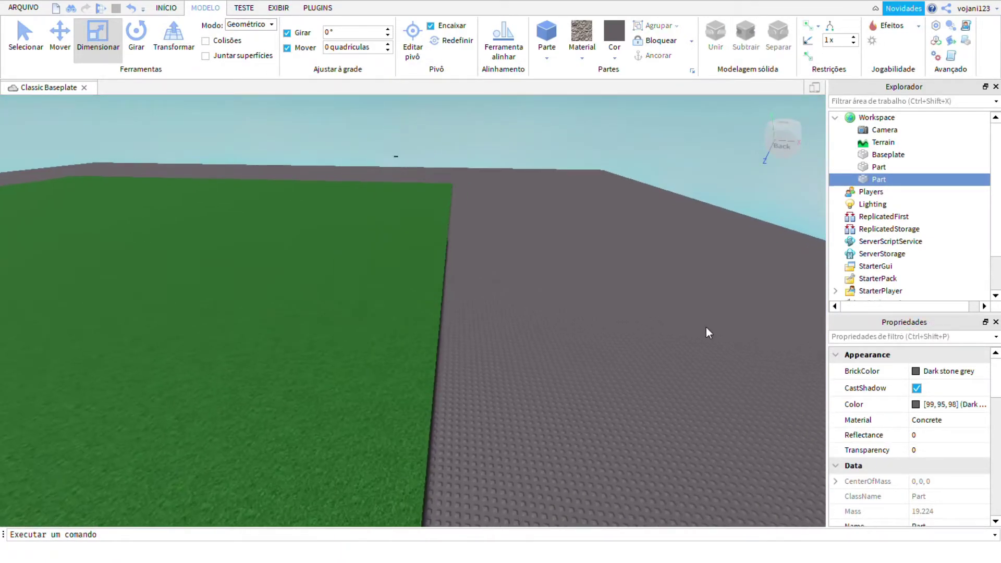
Step: Place the concrete block at the edge of the grass floor, near the middle of that side
key("w")
key("a")
left_click_drag(527, 198, 654, 306)
key("d")
right_click_drag(716, 338, 716, 337)
key("a")
Step: Scale the concrete block into a long flat strip running inward from the grass floor's edge
left_click_drag(560, 449, 514, 371)
left_click_drag(595, 425, 738, 108)
scroll(808, 366, "down", 5)
mouse_move(802, 421)
right_mouse_down()
mouse_move(794, 392)
mouse_move(805, 428)
right_mouse_up()
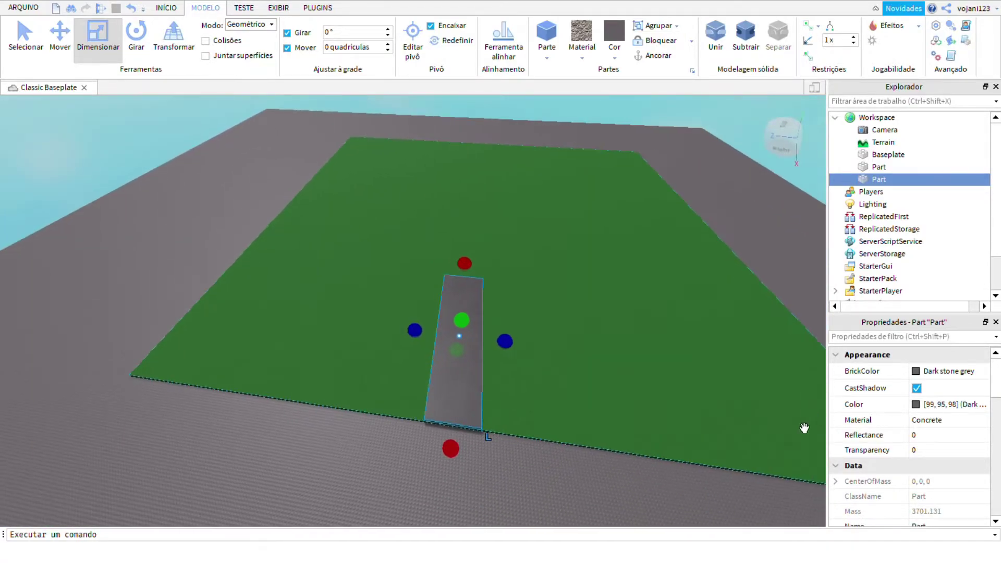
left_click_drag(586, 519, 647, 536)
right_click_drag(733, 546, 662, 530)
scroll(663, 530, "down", 6)
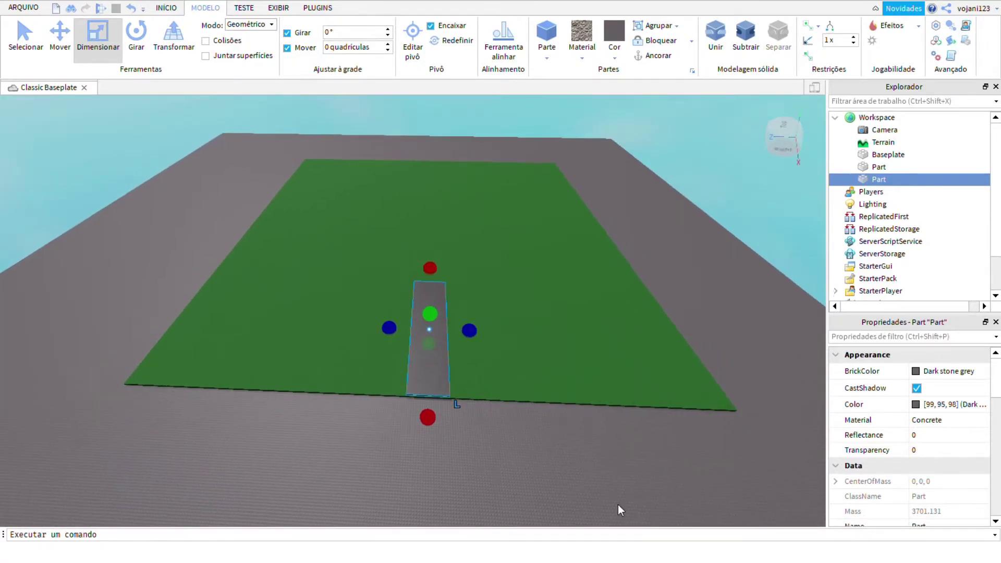
Step: Lengthen the concrete strip along its X axis to the opposite edge of the grass floor, forming a road
left_click_drag(550, 483, 536, 480)
left_click_drag(556, 436, 556, 211)
left_click(696, 333)
mouse_move(696, 333)
right_mouse_down()
mouse_move(696, 324)
mouse_move(715, 351)
mouse_move(692, 322)
mouse_move(713, 340)
right_mouse_up()
key("a")
key("s")
right_click_drag(686, 498, 686, 497)
right_click_drag(565, 449, 565, 449)
Step: Line up the end of the concrete road with the edge of the grass floor
key("w")
left_click(560, 383)
key("w")
left_click(621, 375)
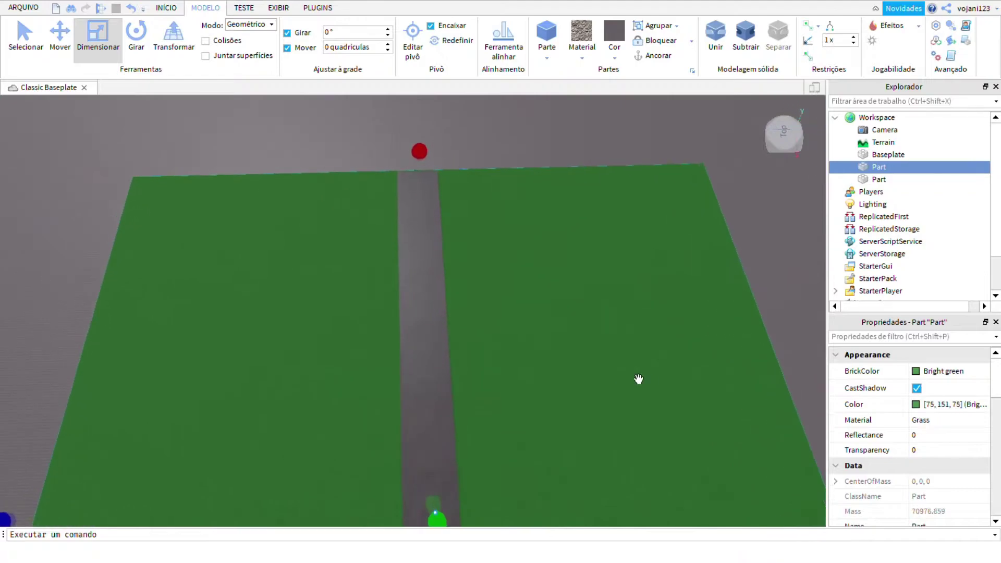
mouse_move(691, 373)
right_mouse_down()
mouse_move(671, 352)
mouse_move(690, 374)
right_mouse_up()
key("w")
left_click(690, 374)
left_click_drag(577, 488, 560, 494)
left_click(487, 540)
Step: Examine the concrete road and the grass floor from several angles, including both ends of the road
right_click_drag(487, 540, 507, 557)
key("w")
key("d")
right_click_drag(666, 365, 769, 392)
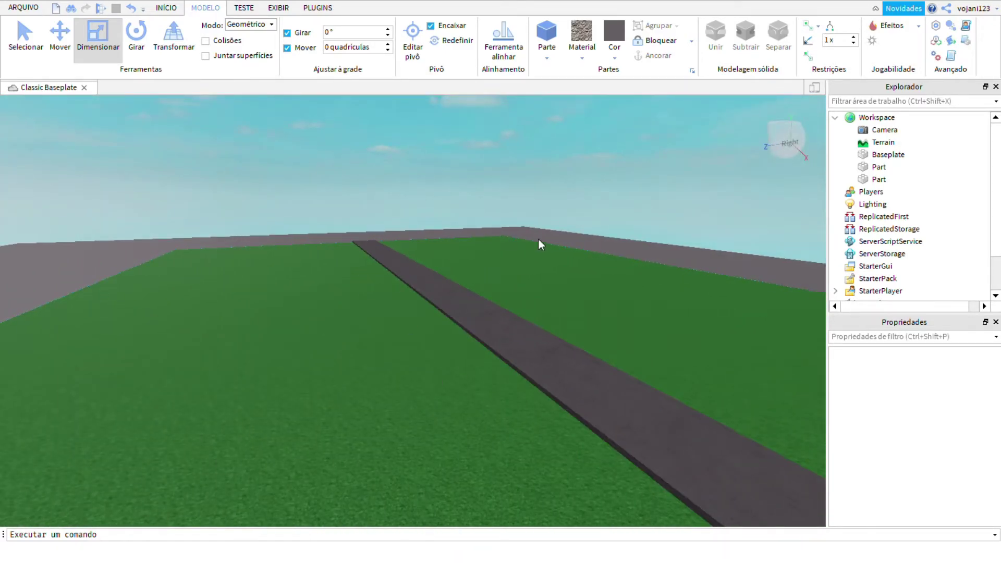
right_click_drag(568, 273, 684, 269)
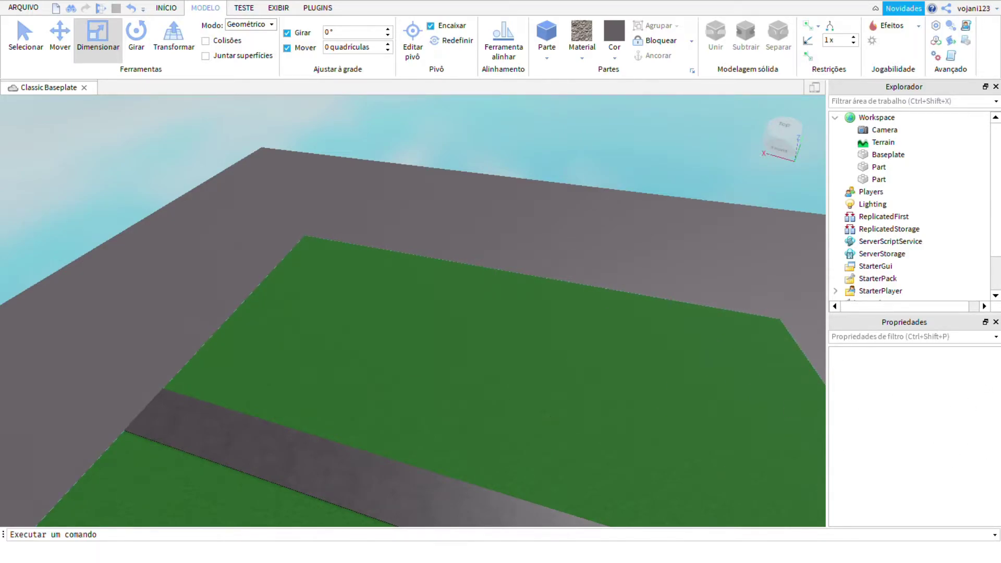
right_click_drag(654, 335, 666, 390)
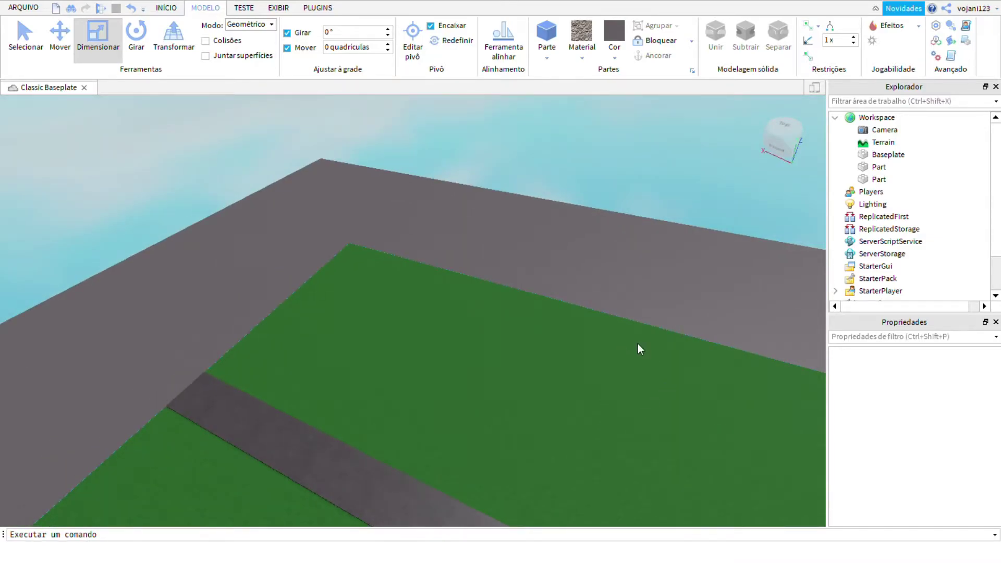
right_click_drag(740, 427, 740, 427)
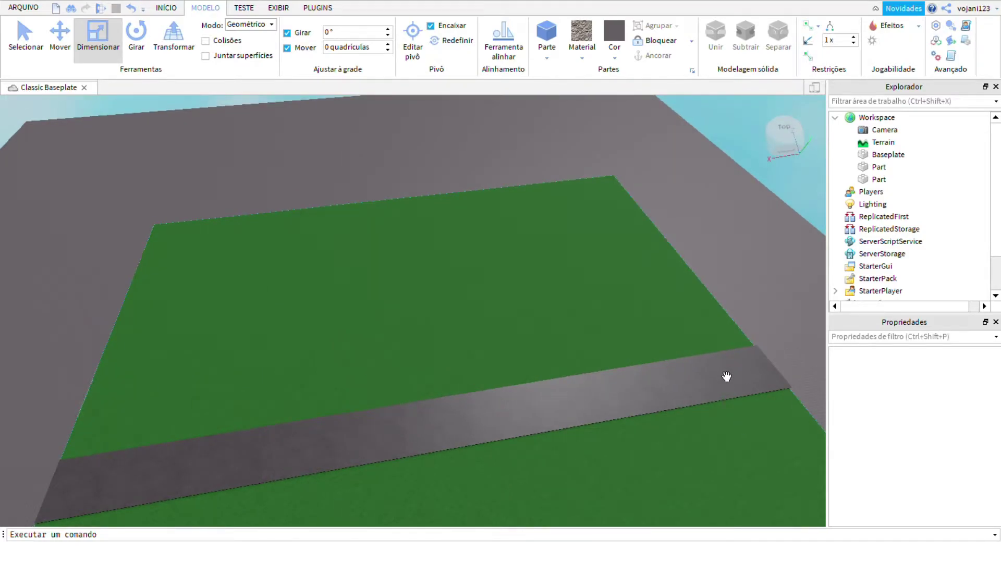
right_click_drag(727, 377, 727, 375)
left_click(498, 290)
scroll(511, 411, "up", 4)
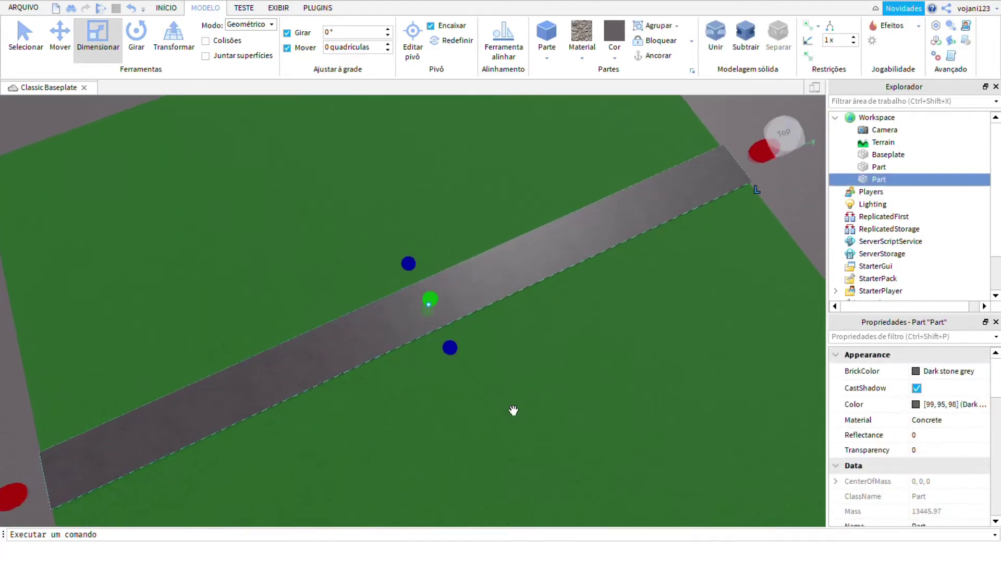
right_click_drag(531, 357, 534, 351)
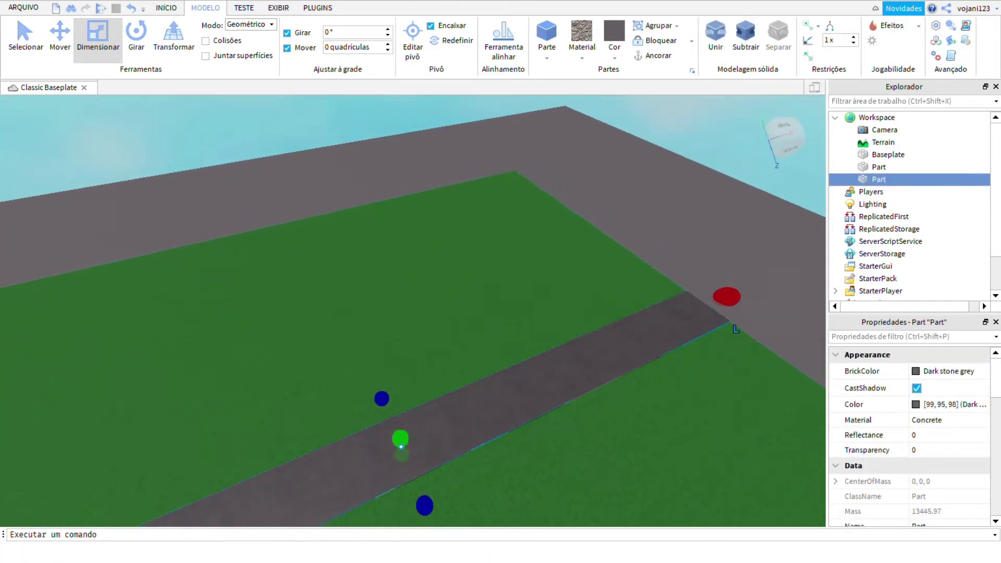
right_click_drag(430, 296, 433, 294)
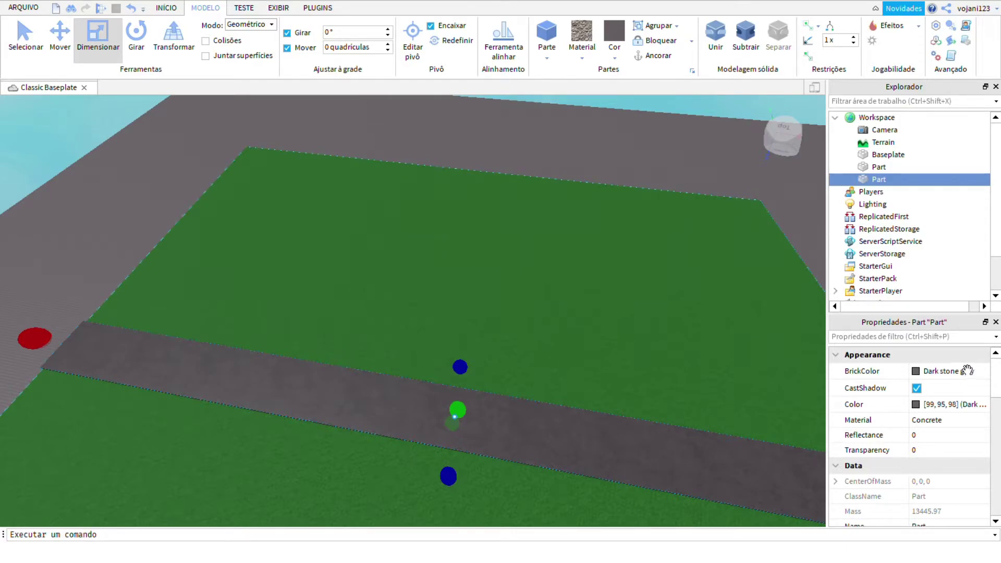
left_click(224, 214)
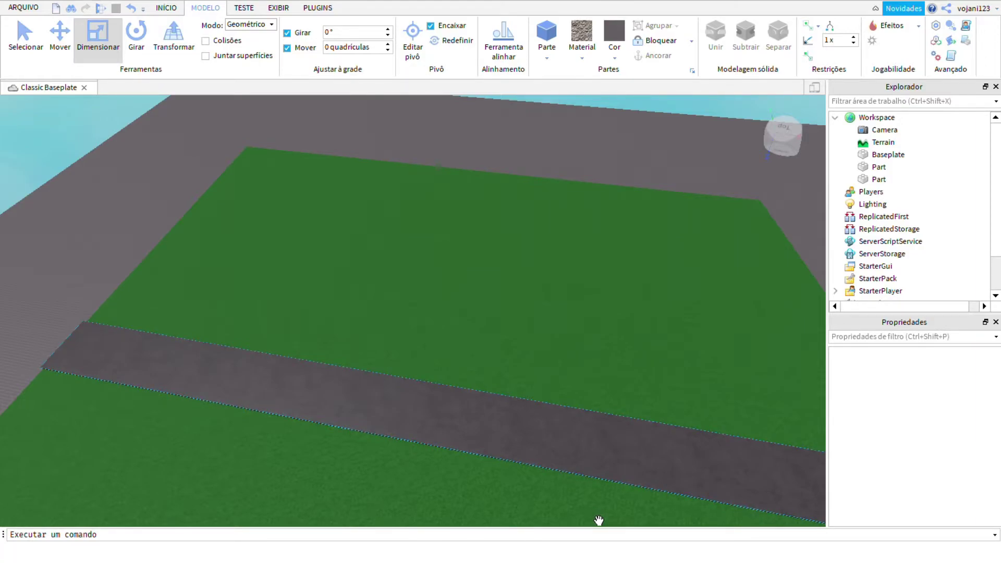
scroll(578, 520, "down", 5)
right_click_drag(578, 520, 582, 469)
key("s")
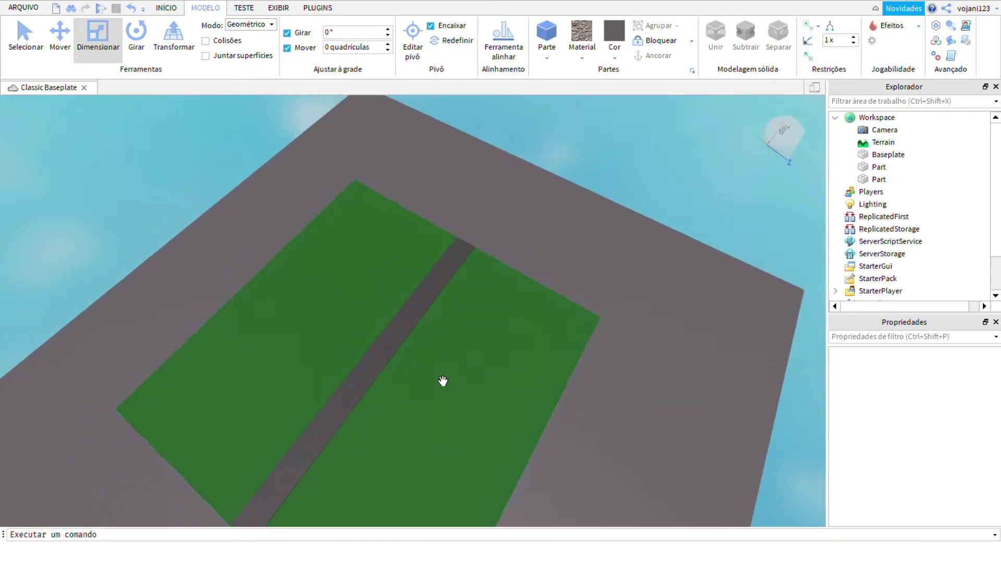
key("a")
key("w")
right_click_drag(735, 267, 734, 267)
right_click_drag(610, 354, 282, 311)
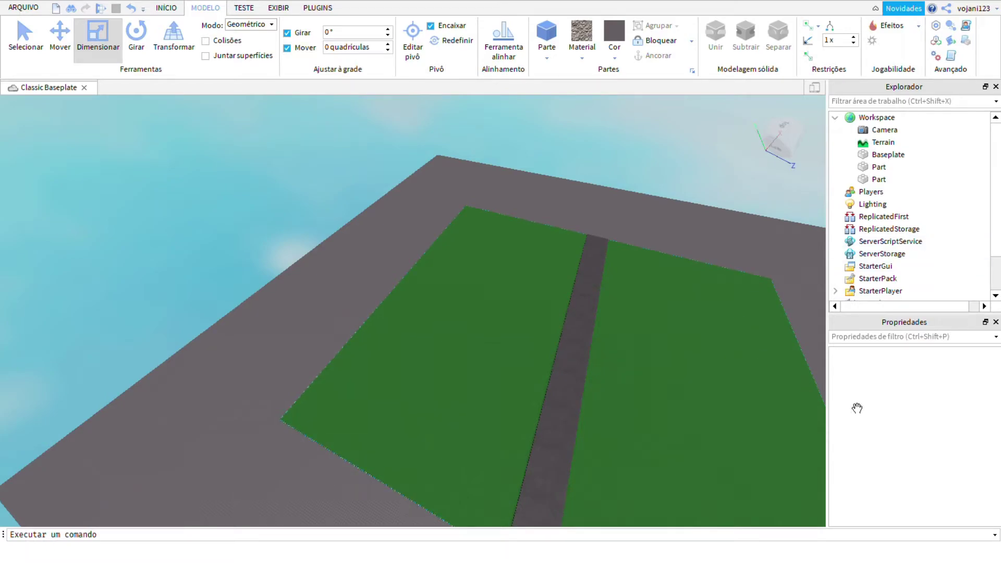
right_click_drag(650, 141, 687, 263)
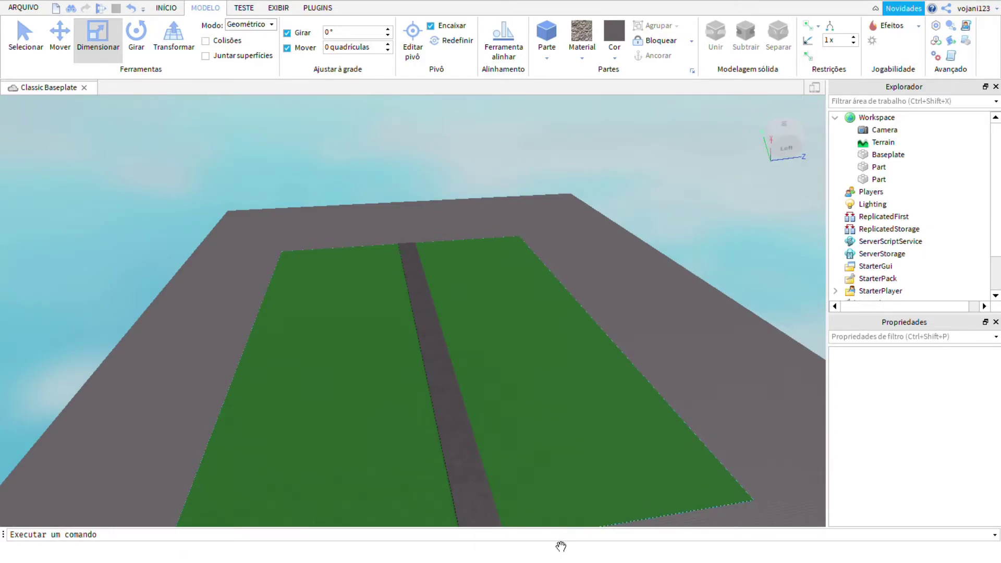
Step: Inspect the grass areas on both sides of the concrete road from high and low viewpoints
right_click_drag(579, 449, 580, 448)
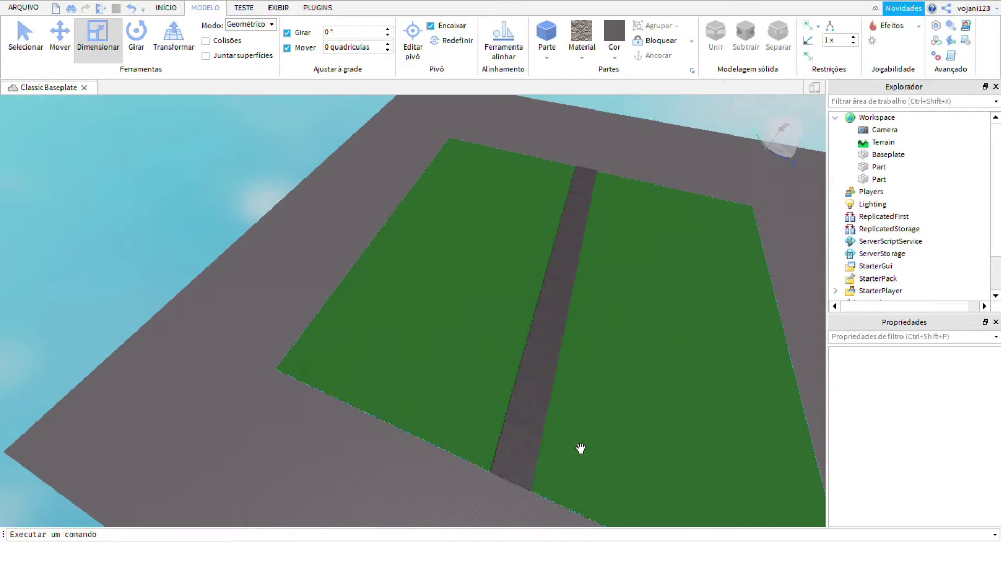
key("w")
right_click_drag(581, 448, 584, 446)
right_click_drag(584, 446, 805, 404)
left_click(804, 404)
key("s")
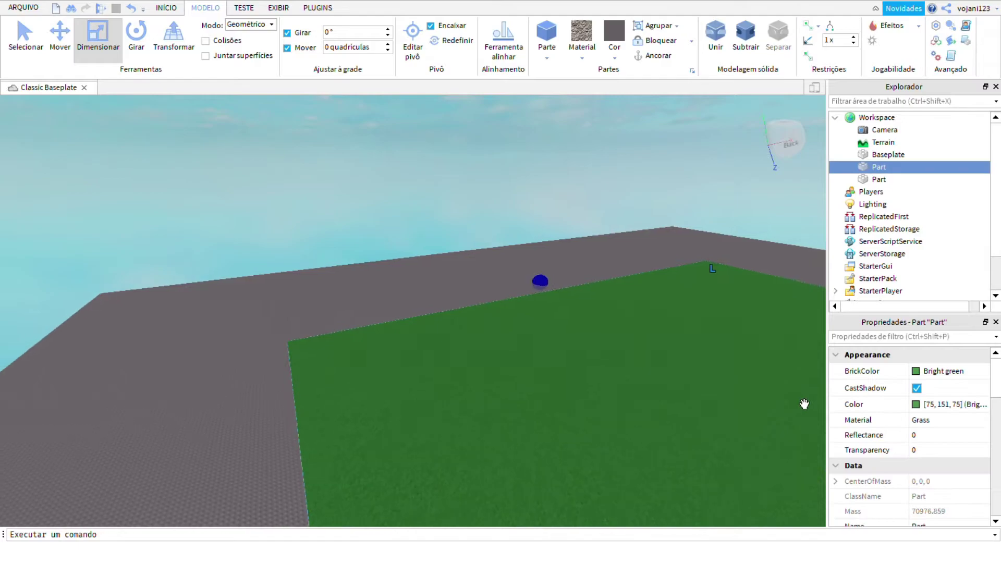
left_click(753, 387)
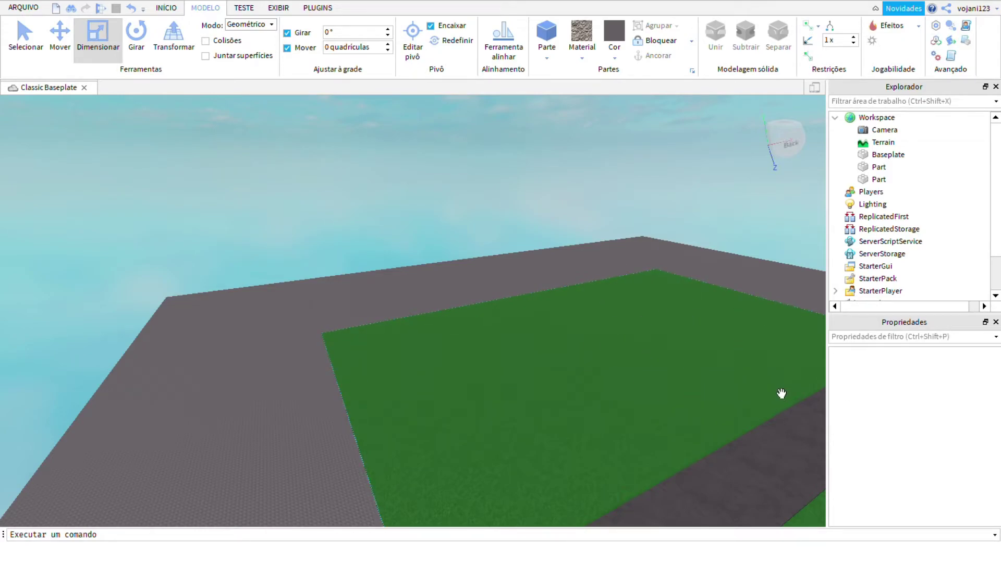
right_click_drag(786, 394, 767, 378)
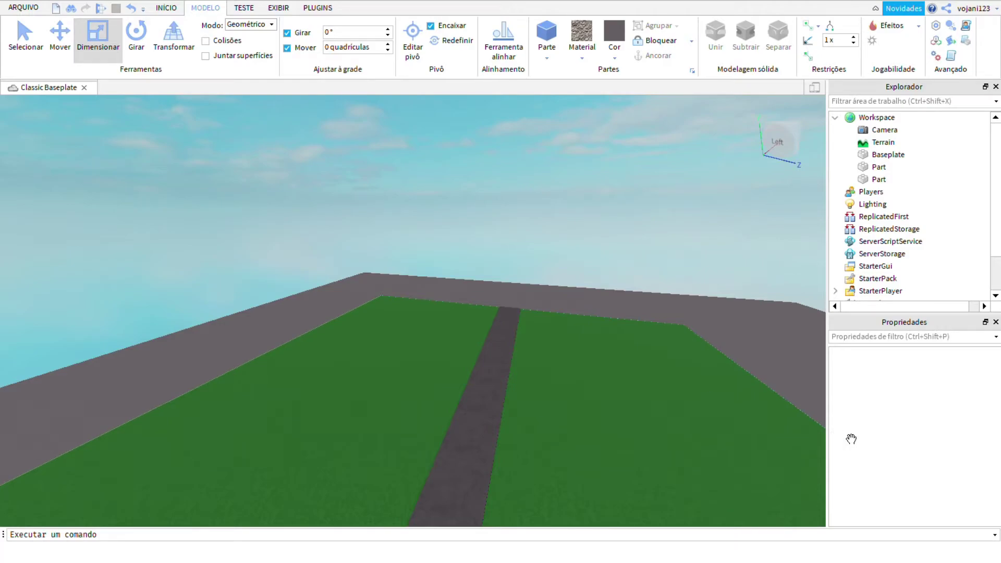
right_click_drag(851, 439, 857, 439)
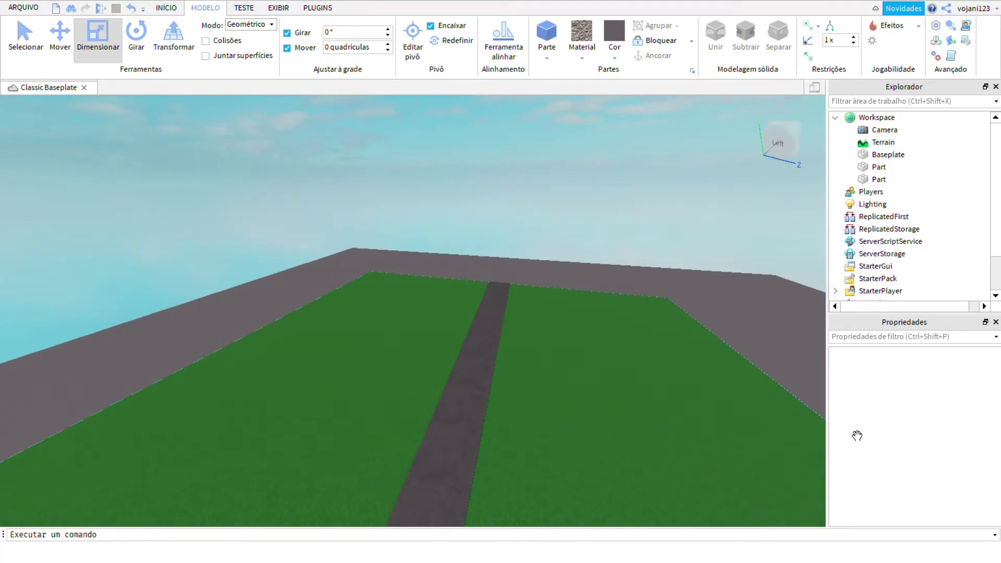
right_click_drag(857, 436, 877, 413)
key("s")
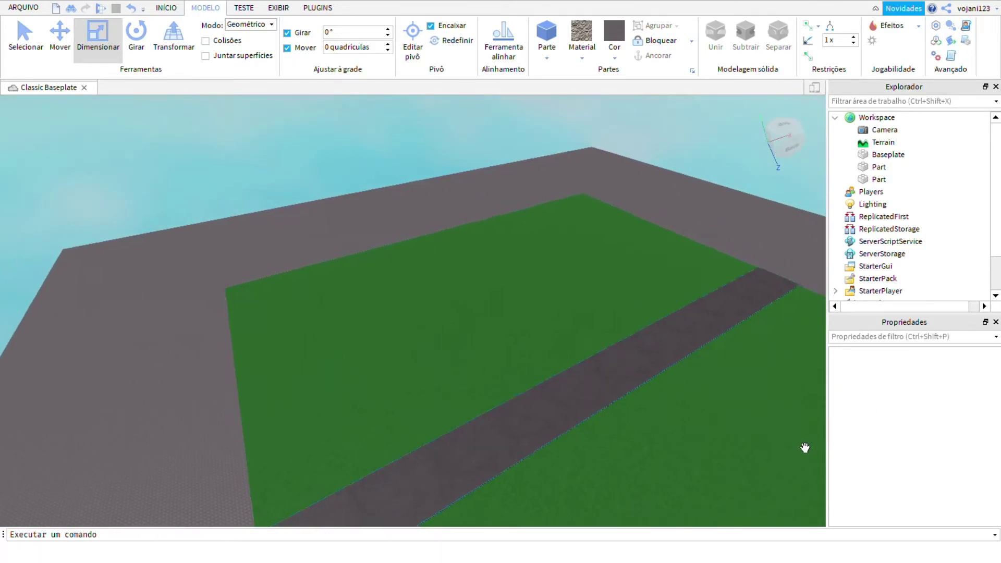
Step: Duplicate the concrete road and place the copy beside the original on the grass floor
left_click(802, 451)
right_click_drag(802, 442, 803, 443)
key("a")
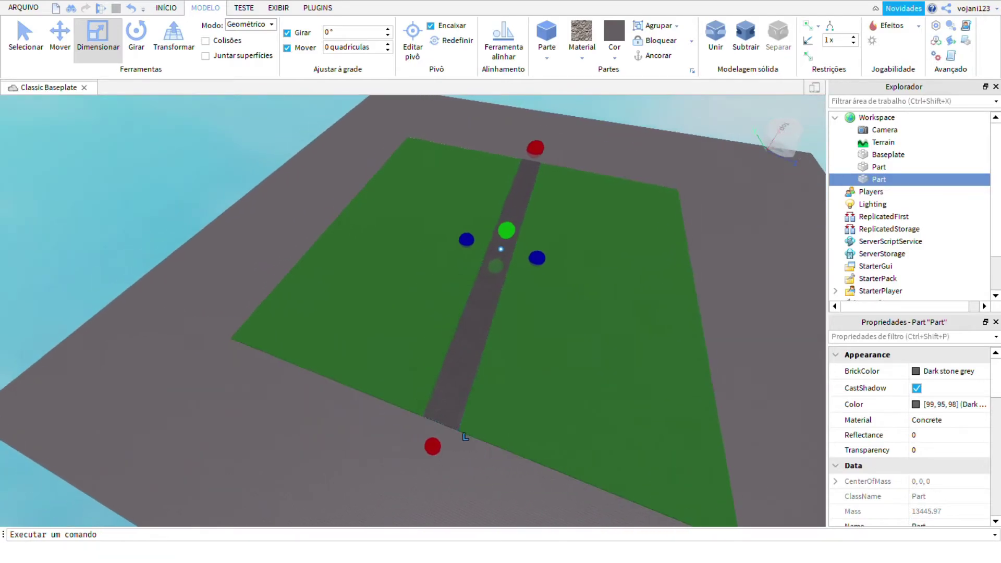
left_click(603, 558)
right_click_drag(603, 558, 474, 317)
left_click(530, 368)
key("a")
left_click(425, 311)
left_click(245, 367)
right_click_drag(342, 411, 342, 412)
key("ctrl+d")
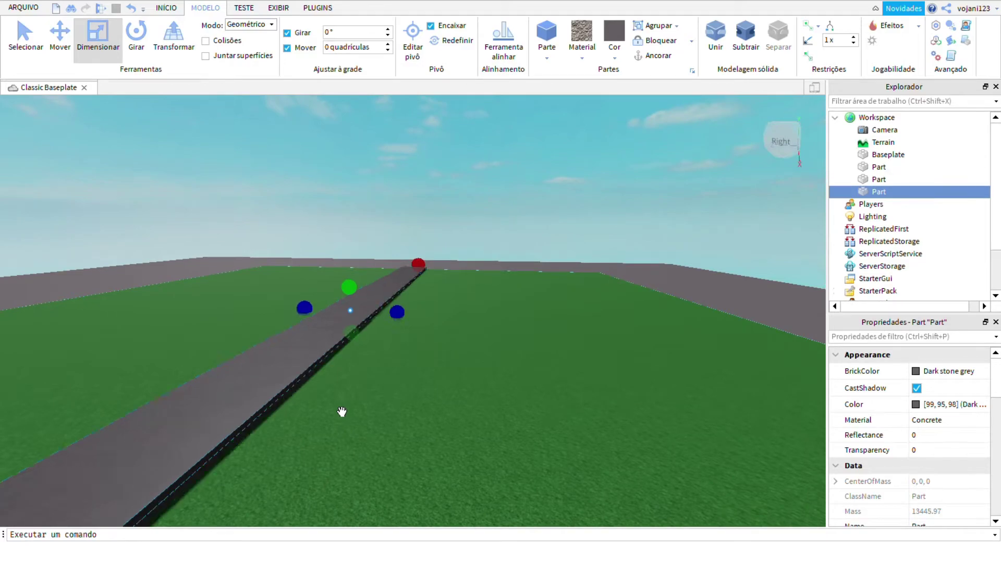
left_click_drag(386, 458, 554, 487)
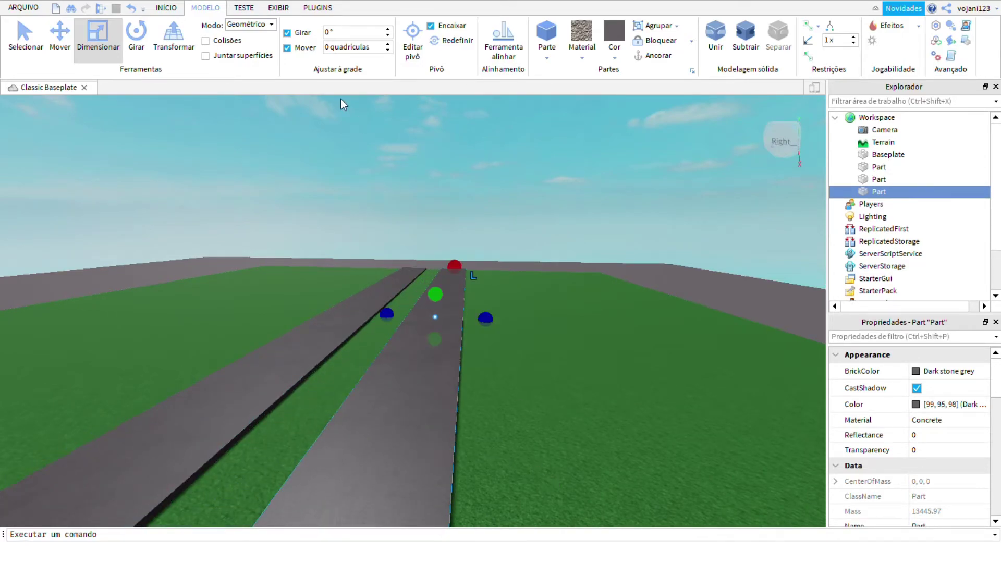
Step: Try to rotate the duplicated road strip about its centre and undo the rotation
left_click(136, 36)
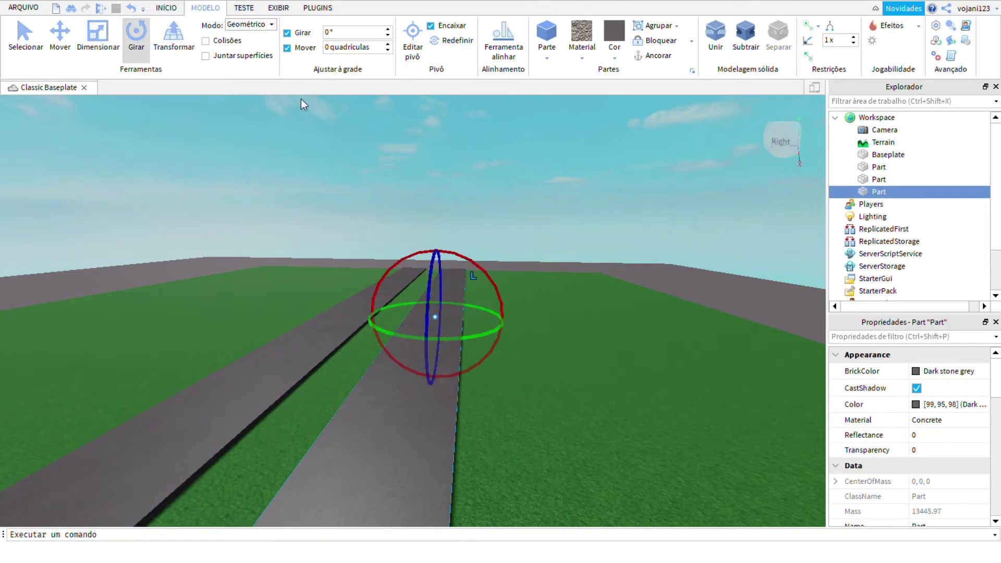
left_click_drag(533, 419, 551, 477)
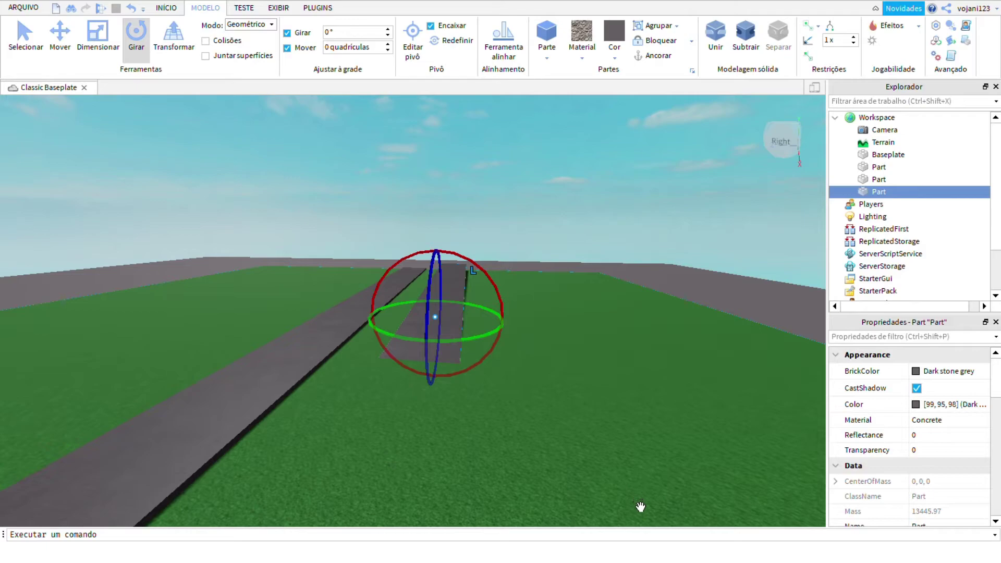
key("ctrl+z")
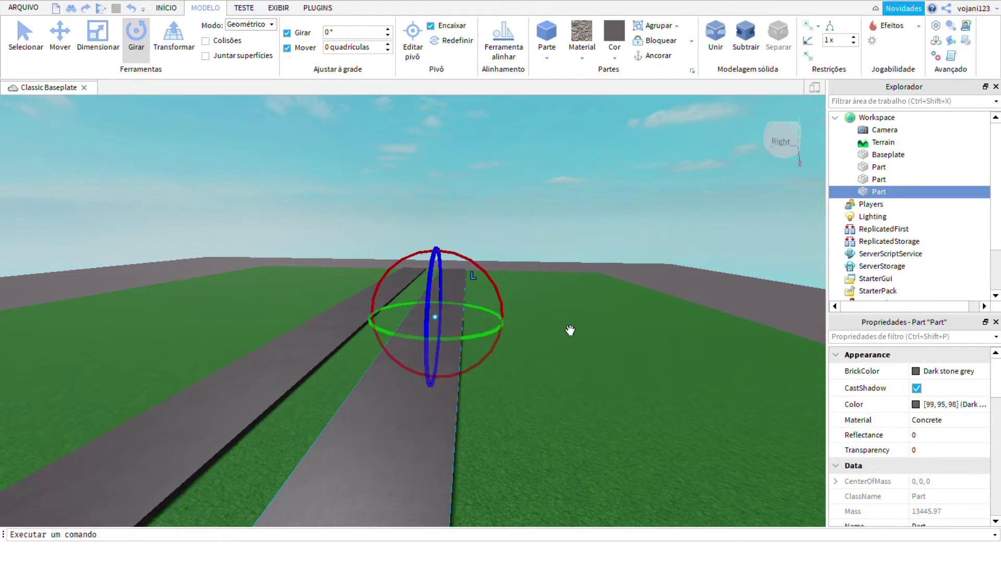
mouse_move(577, 340)
left_mouse_down()
mouse_move(575, 329)
mouse_move(590, 341)
mouse_move(557, 333)
left_mouse_up()
left_click_drag(500, 316, 525, 433)
key("ctrl+z")
Step: Rotate the duplicated road strip flat on the grass until it crosses the other road at a right angle
left_click_drag(637, 412, 552, 431)
left_click(746, 475)
mouse_move(715, 387)
left_mouse_down()
mouse_move(747, 390)
mouse_move(724, 411)
mouse_move(700, 405)
mouse_move(708, 404)
left_mouse_up()
right_click_drag(457, 551, 592, 410)
left_click(630, 348)
right_click_drag(630, 348, 650, 368)
left_click_drag(561, 373, 463, 368)
right_click_drag(463, 368, 463, 367)
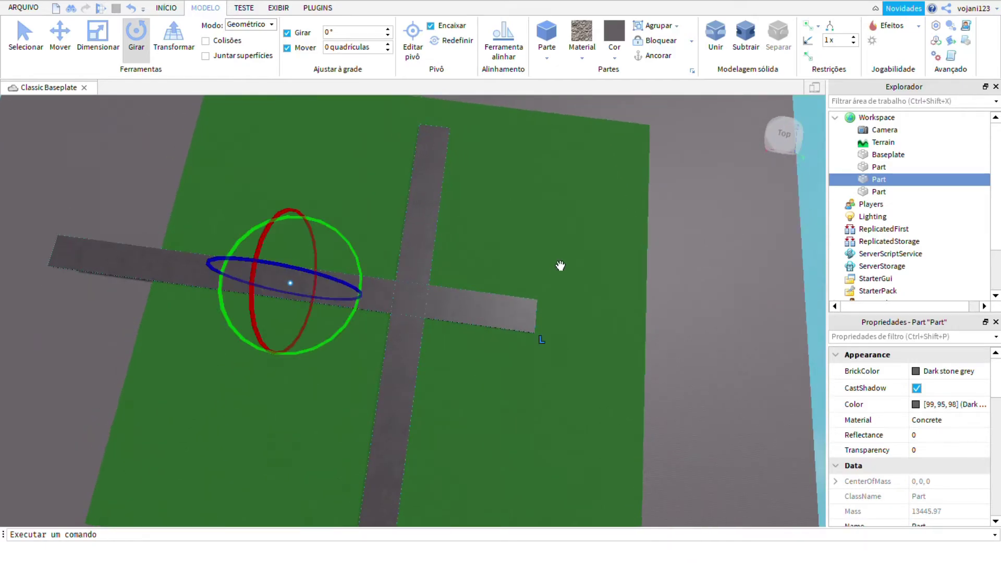
left_click(559, 230)
right_click_drag(534, 299, 537, 335)
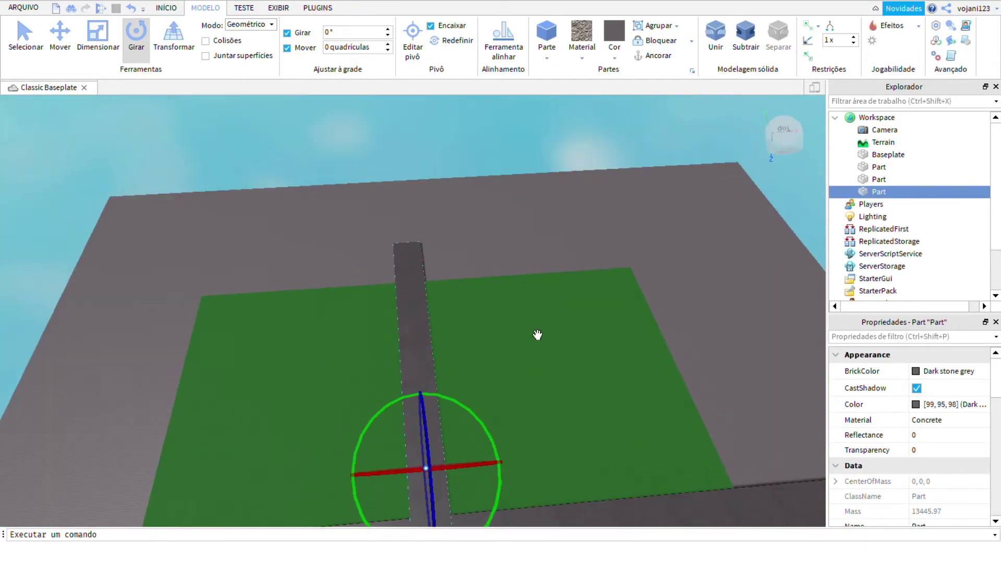
Step: Reposition the concrete strips so that they cross at the middle of the grass floor and span it edge to edge
left_click(74, 46)
key("ctrl+1")
key("ctrl+3")
left_click_drag(518, 290, 528, 329)
right_click_drag(543, 351, 795, 226)
left_click_drag(795, 225, 807, 218)
left_click_drag(438, 263, 485, 355)
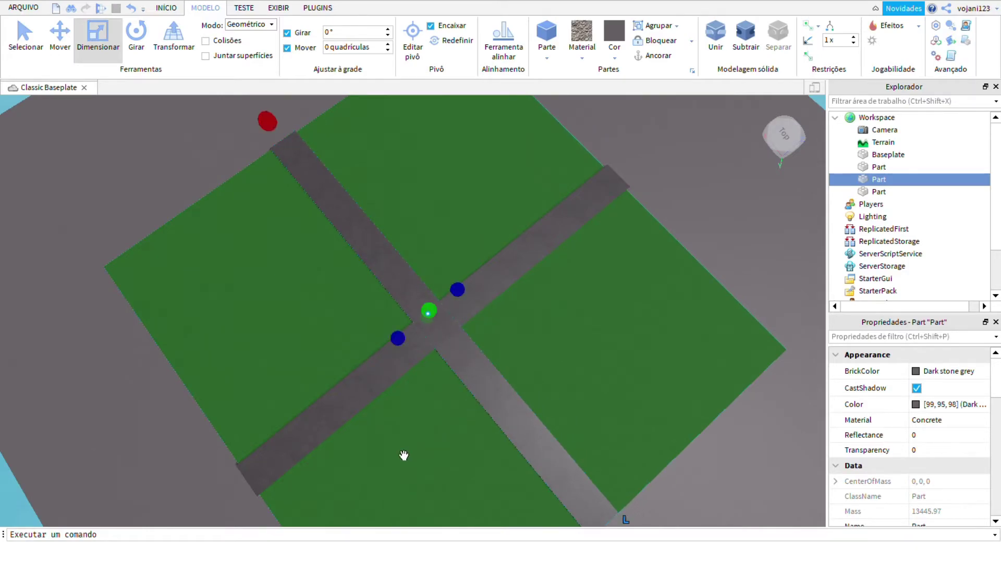
Step: Shorten one of the two crossing concrete strips so it ends at the other road, forming a T-junction
left_click(404, 455)
key("Escape")
right_click_drag(617, 405, 616, 405)
left_click(434, 370)
left_click(439, 336)
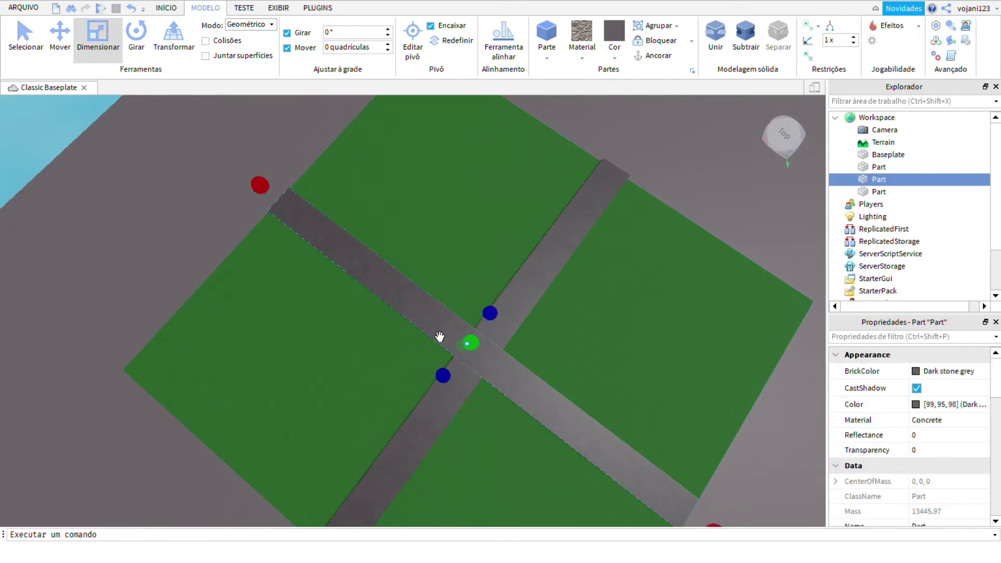
left_click_drag(365, 265, 599, 407)
left_click(310, 212)
right_click_drag(311, 219, 331, 240)
key("w")
key("a")
left_click(437, 255)
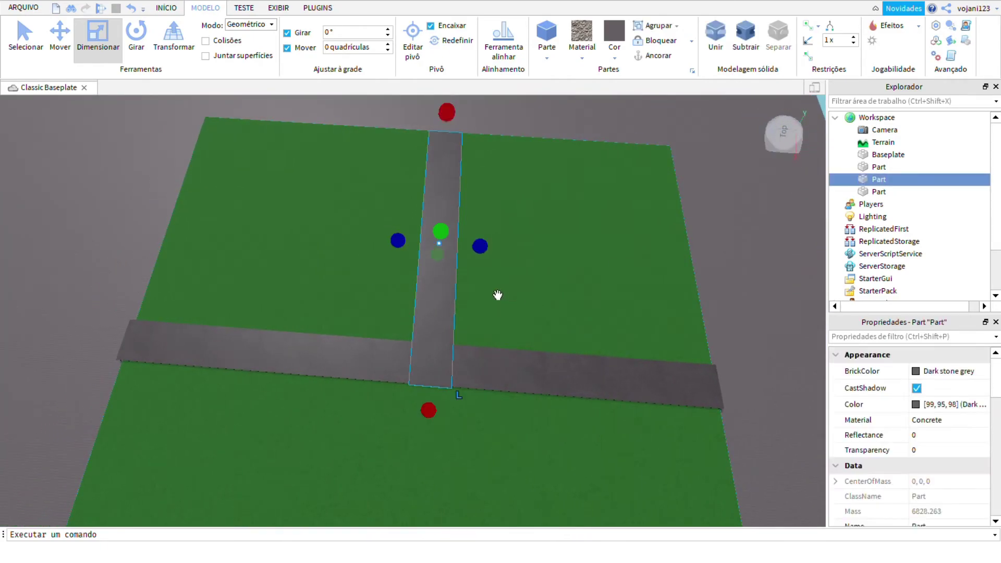
Step: Examine the T-junction, the road ends and the grass floor's edges from several high angles
middle_click_drag(352, 259, 678, 329)
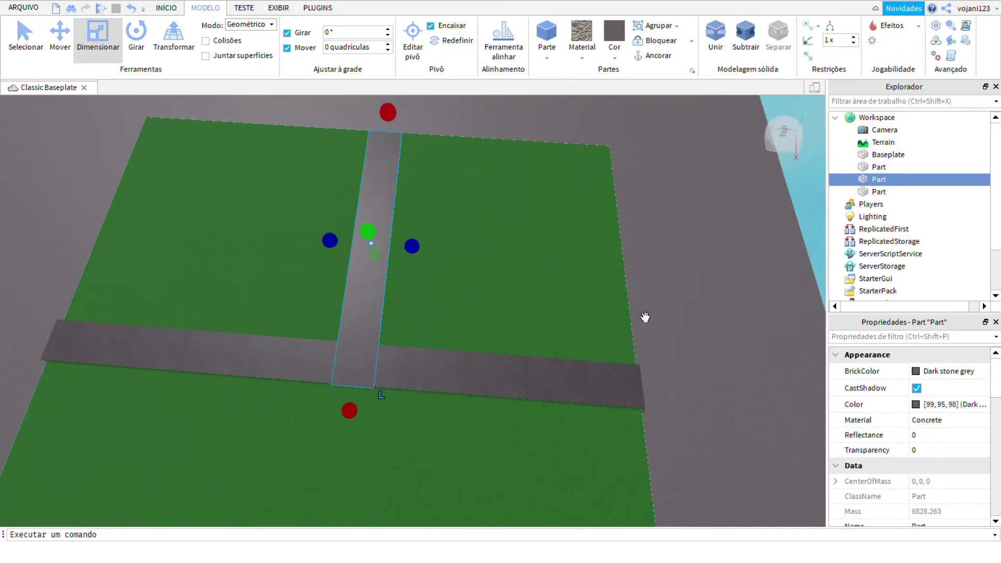
middle_click_drag(720, 305, 469, 334)
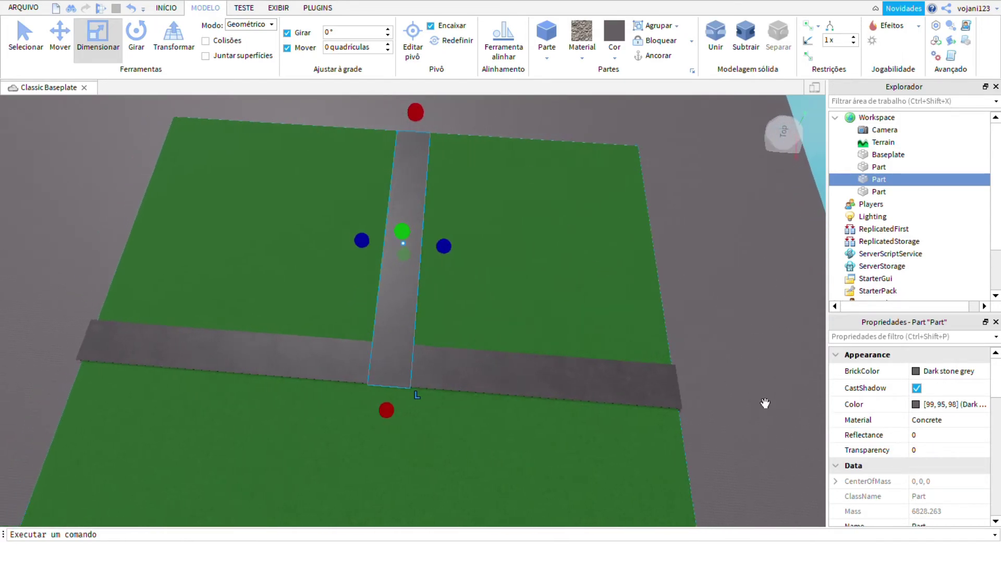
right_click_drag(821, 299, 821, 299)
left_click(249, 229)
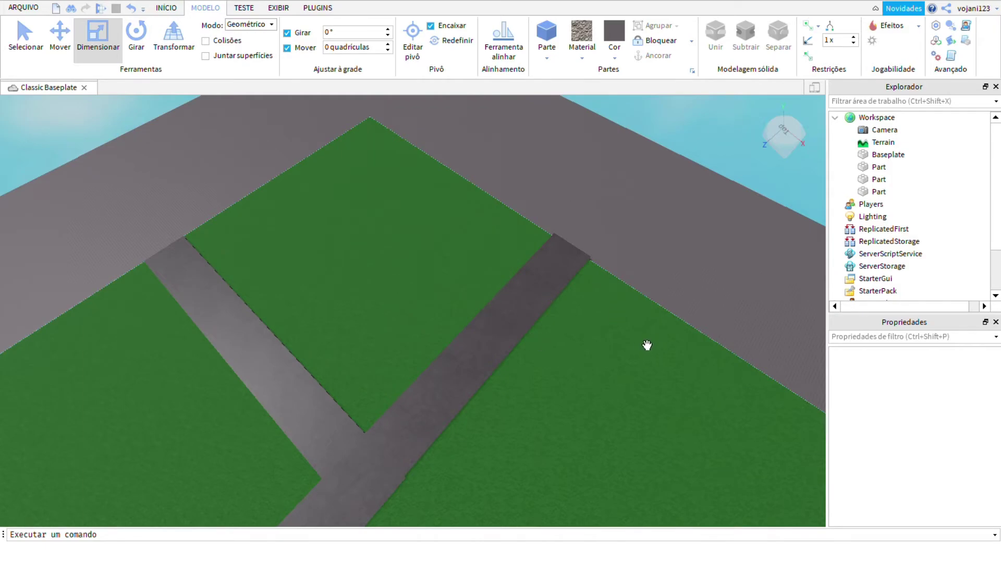
key("s")
right_click_drag(642, 345, 382, 434)
key("a")
right_click_drag(573, 504, 499, 439)
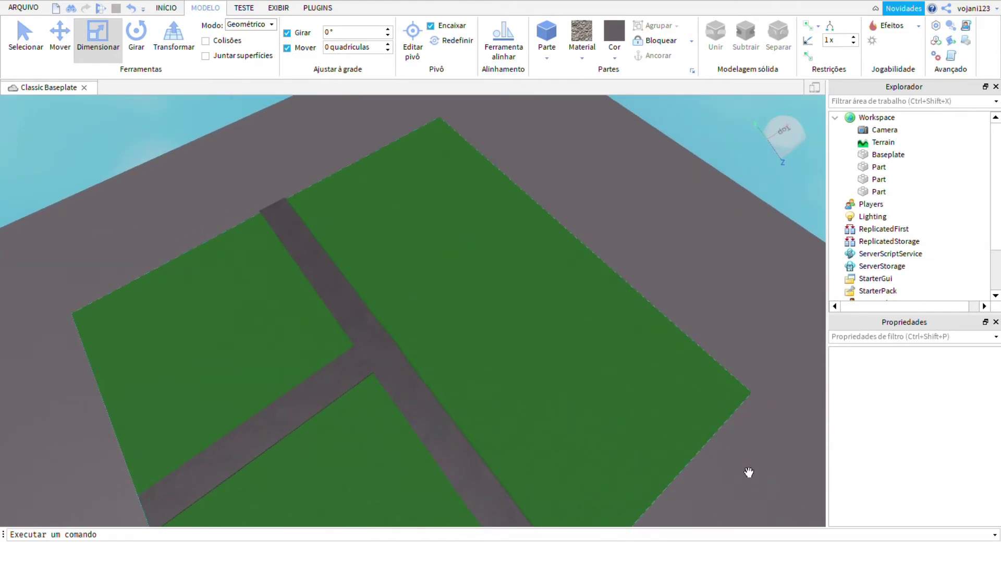
right_click_drag(617, 379, 621, 346)
key("w")
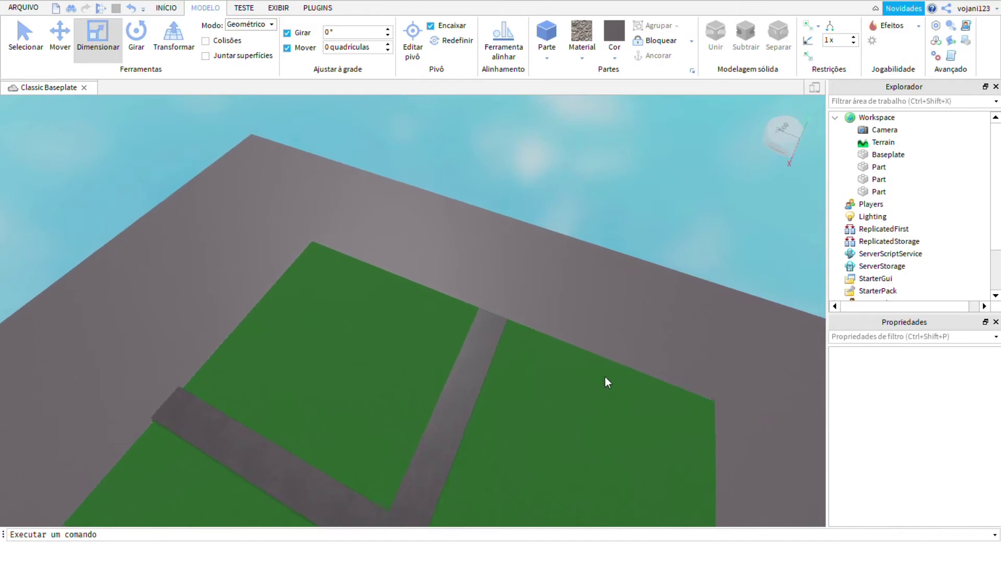
Step: Extend the grass floor outward beyond the end of the branch road
left_click(582, 400)
left_click_drag(671, 390, 731, 307)
left_click(731, 302)
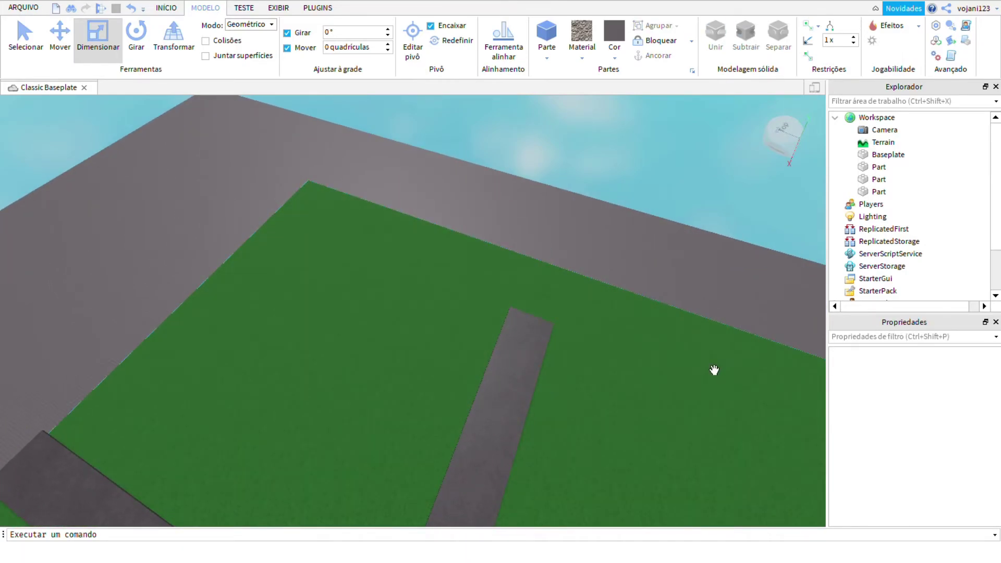
Step: Try Bright yellow and Smoky grey on the branch road and return it to Dark stone grey
left_click(508, 464)
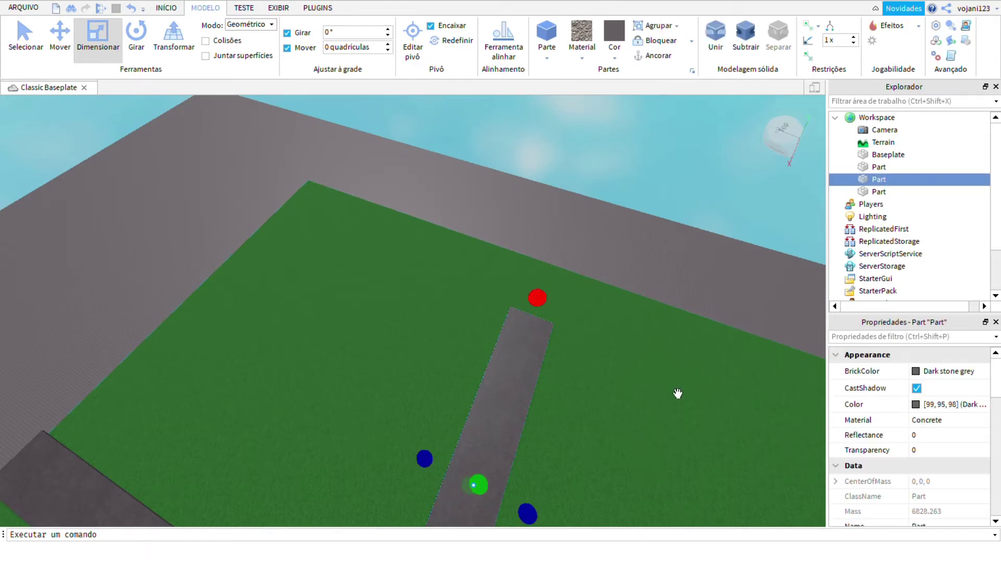
right_click_drag(547, 360, 594, 344)
key("w")
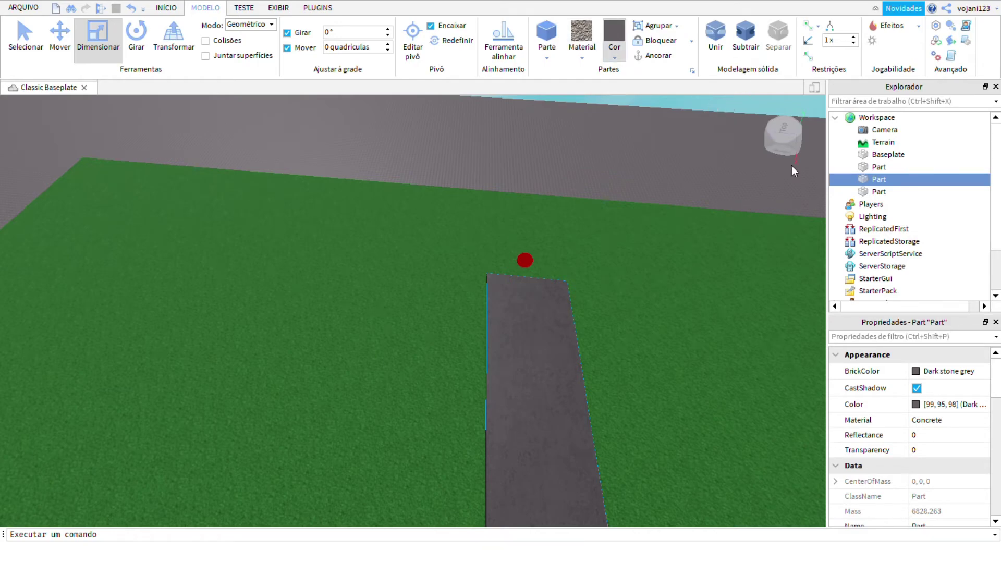
left_click(808, 236)
right_click_drag(761, 450, 762, 450)
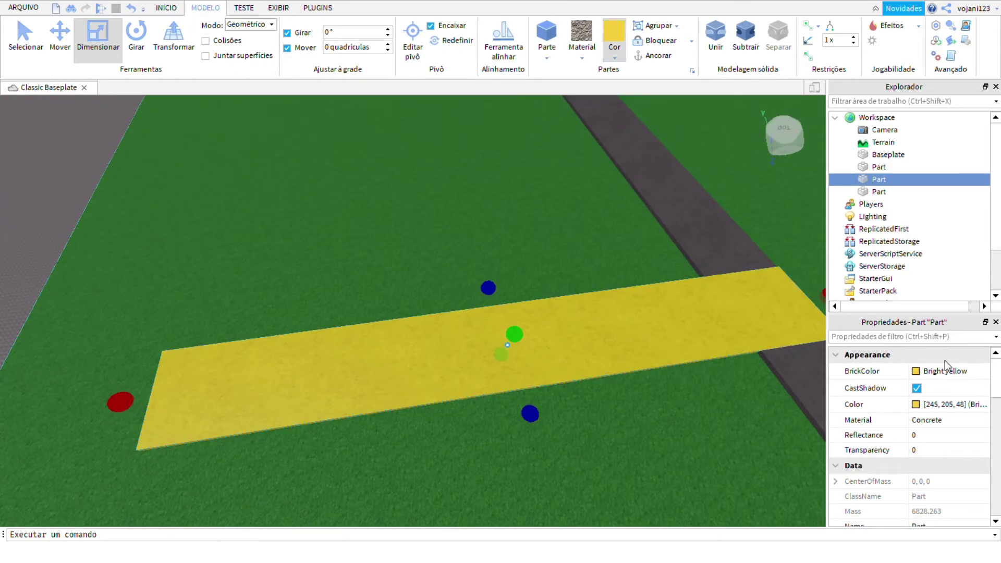
left_click(960, 374)
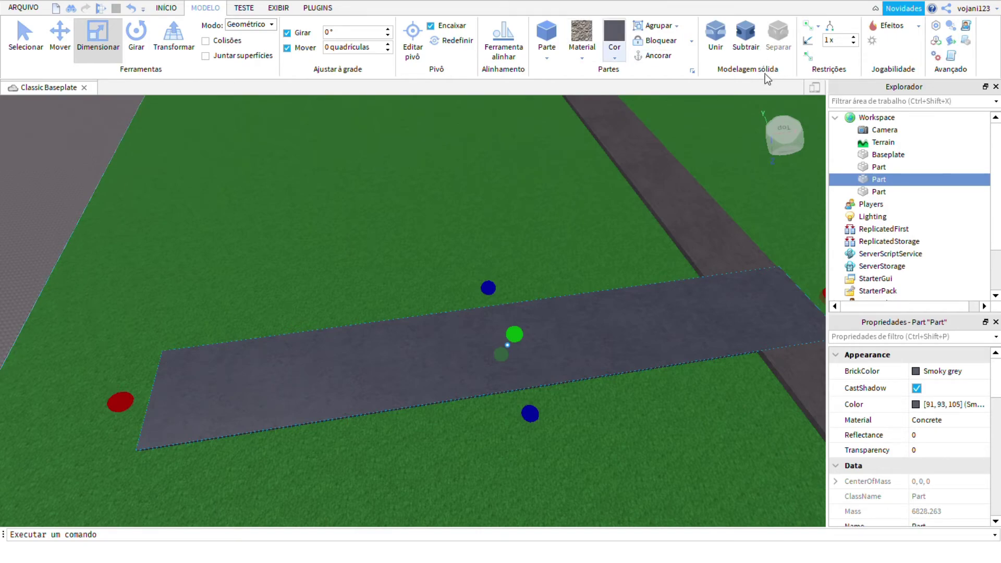
left_click(803, 355)
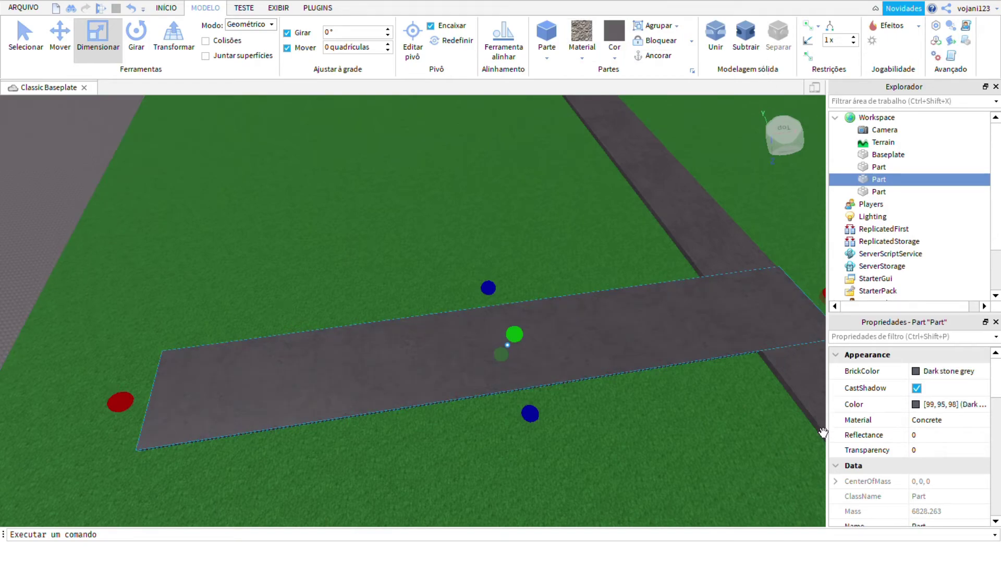
Step: Insert a new concrete block, colour it New Yeller and place it at the corner of the branch road's end
left_click(819, 530)
right_click_drag(702, 229, 659, 183)
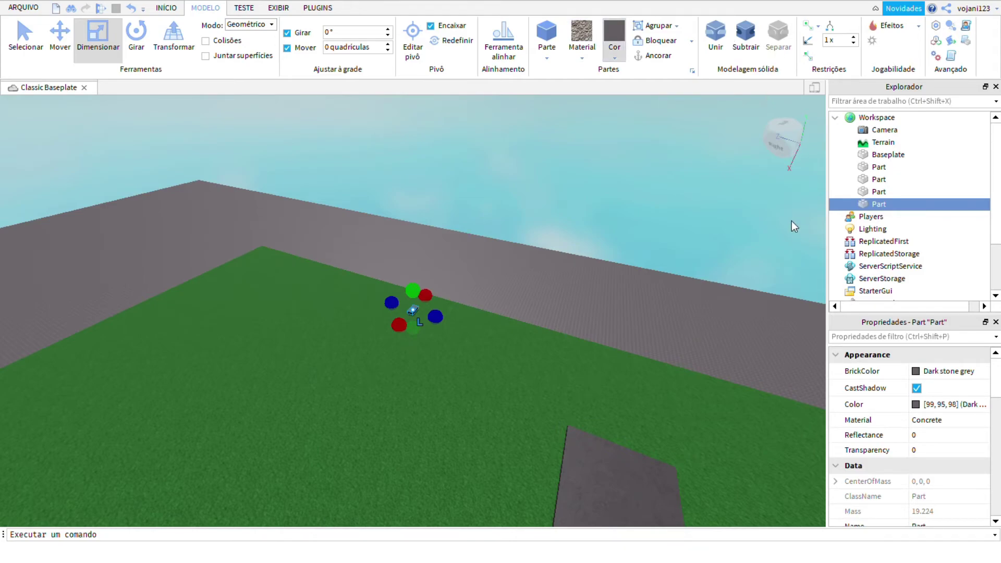
left_click(575, 351)
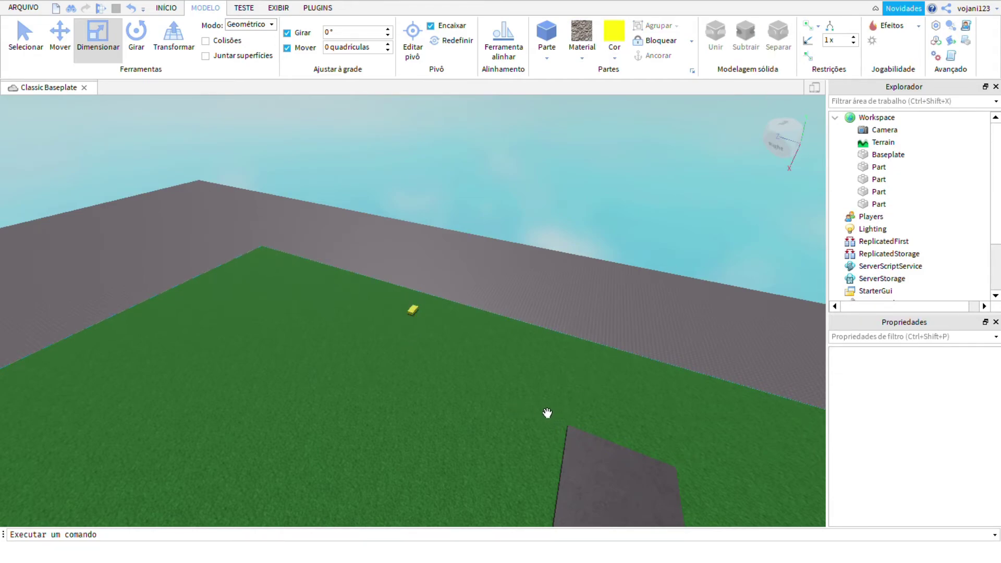
left_click(525, 405)
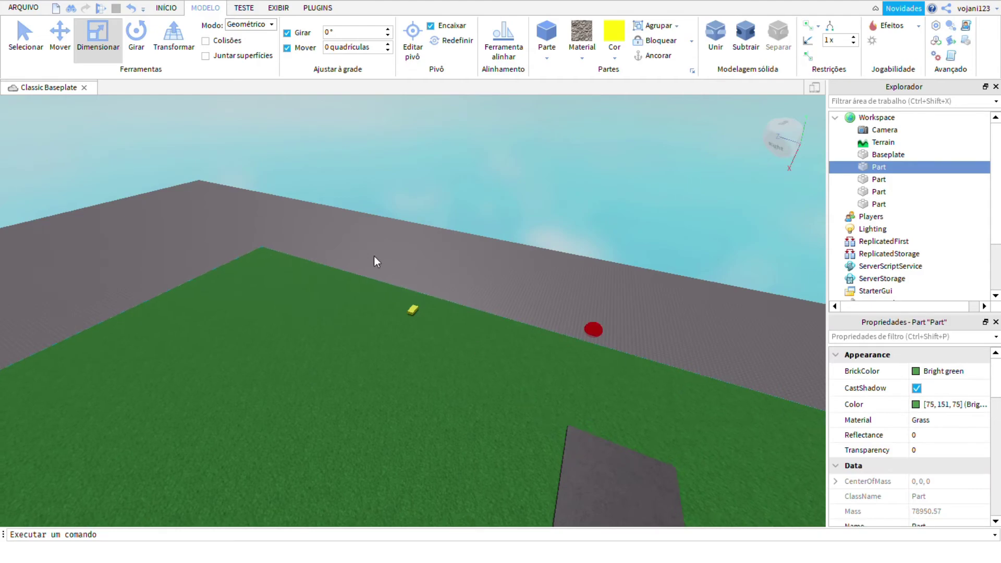
left_click(538, 408)
left_click_drag(536, 409, 522, 393)
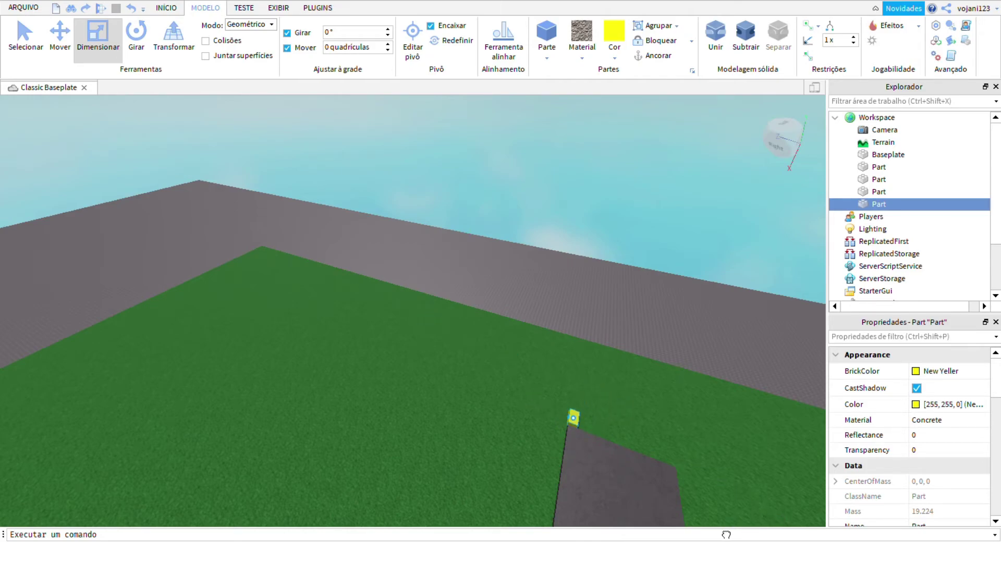
Step: Scale the yellow block to the branch road's width, filling the gap between the road's end and the grass floor's edge
left_click(60, 39)
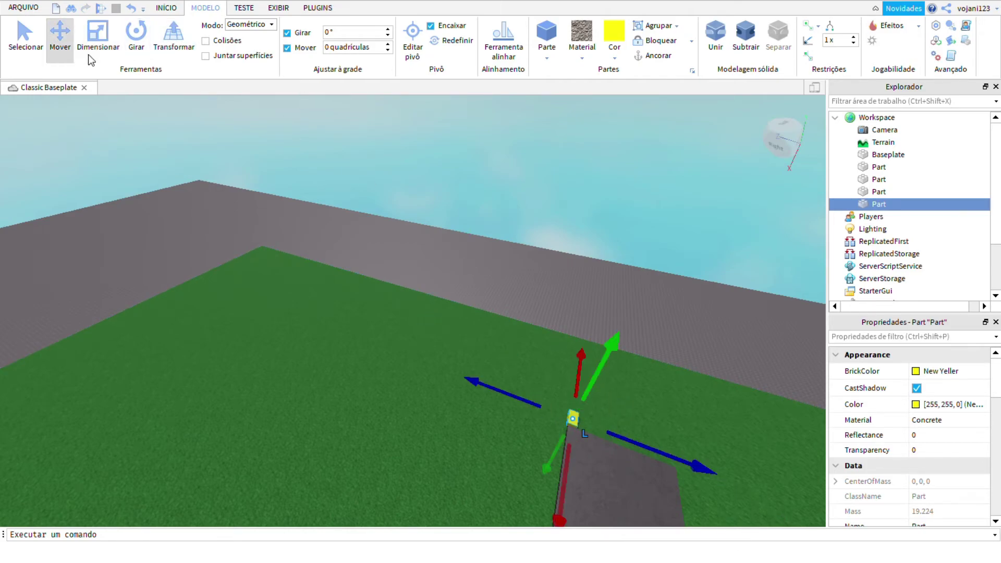
left_click(119, 61)
right_click_drag(523, 382, 524, 384)
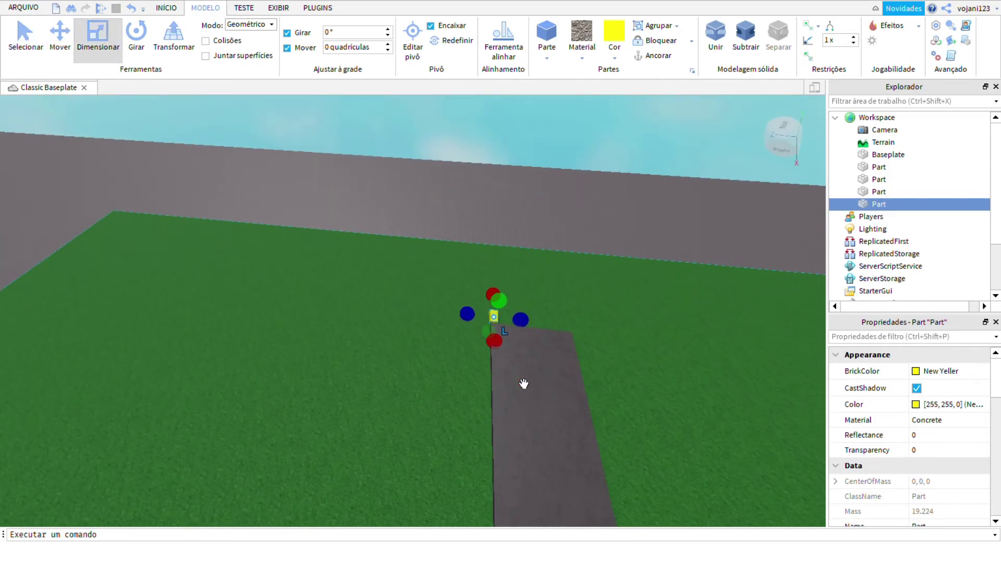
mouse_move(642, 395)
left_mouse_down()
mouse_move(633, 346)
mouse_move(626, 379)
mouse_move(645, 396)
left_mouse_up()
left_click_drag(635, 389, 745, 373)
left_click(696, 269)
right_click_drag(696, 269, 463, 361)
right_click_drag(770, 318, 635, 208)
right_click_drag(707, 224, 566, 280)
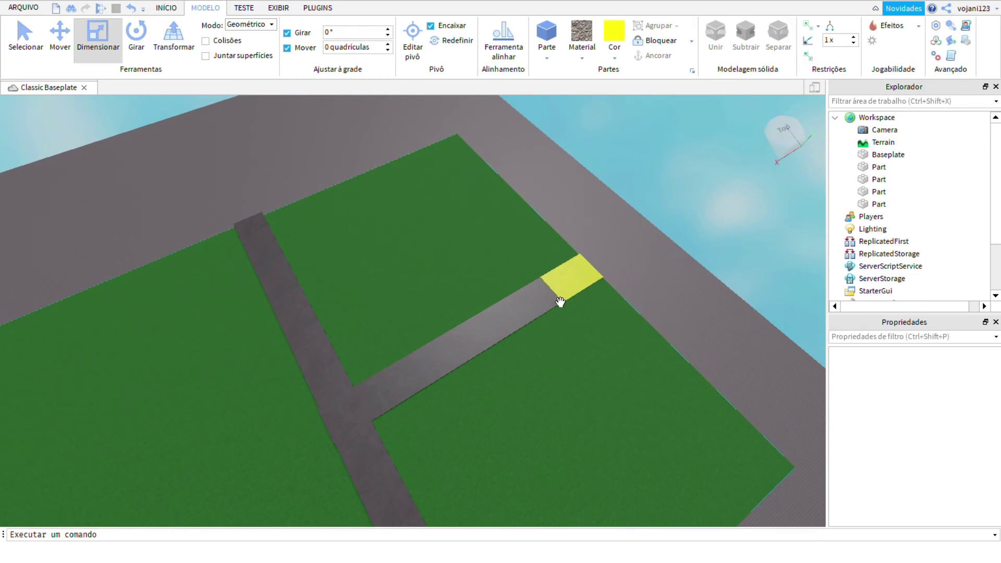
Step: Review the whole map layout from above and from several sides, covering the grass floor, the T-junction roads and the yellow end section
right_click_drag(479, 363, 569, 291)
right_click_drag(514, 306, 834, 454)
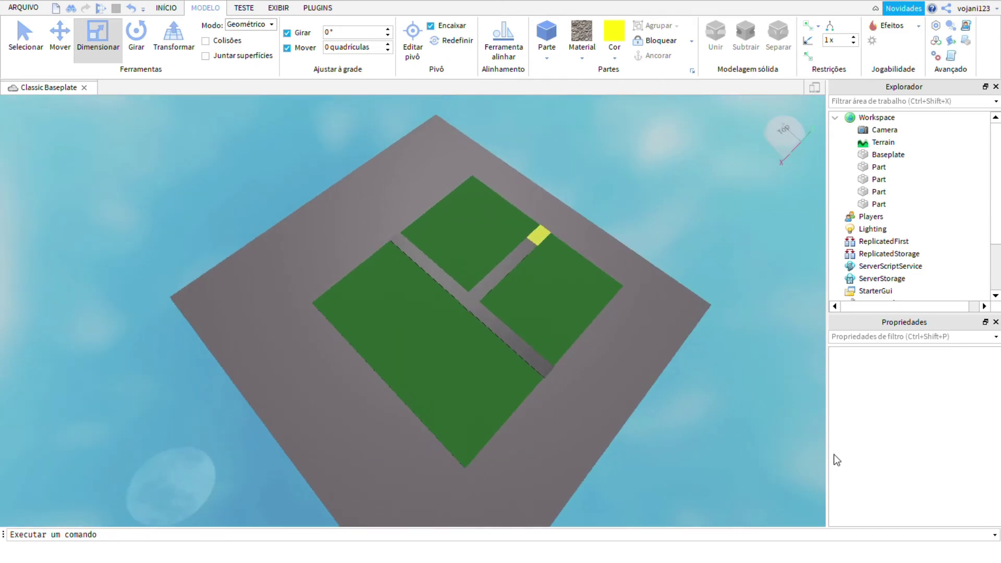
key("a")
key("w")
right_click_drag(600, 364, 600, 363)
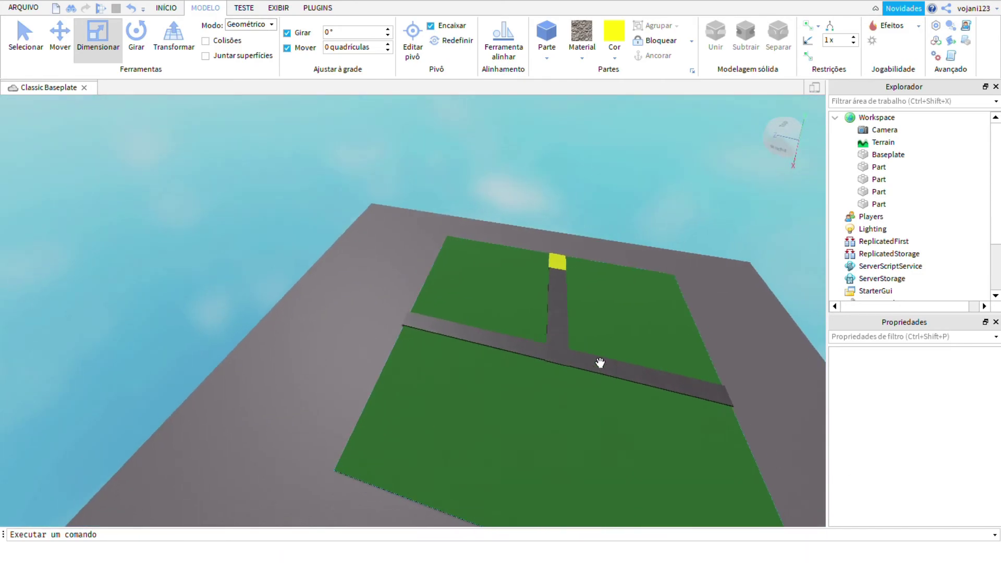
key("w")
key("d")
right_click_drag(476, 350, 473, 349)
key("s")
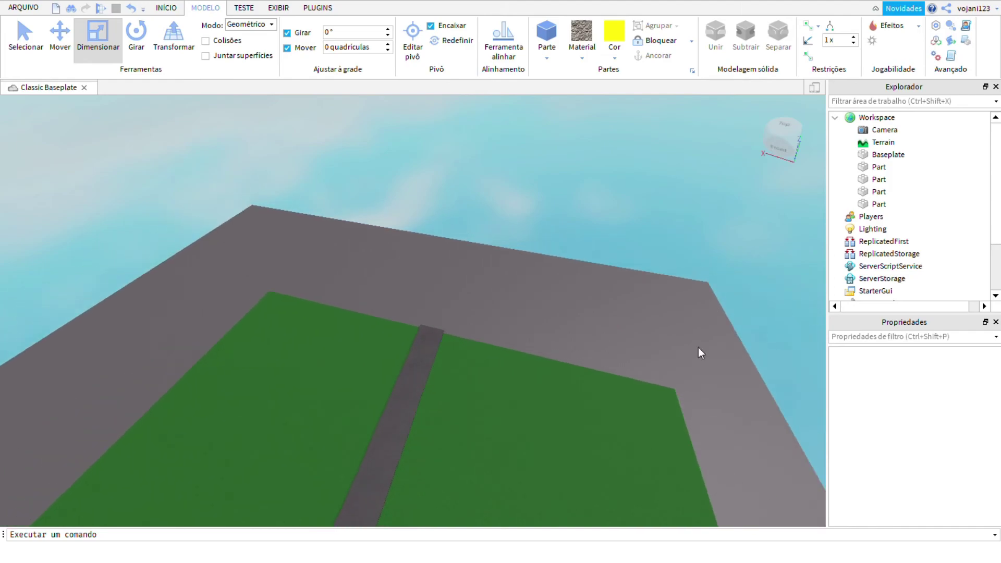
right_click_drag(673, 491, 615, 364)
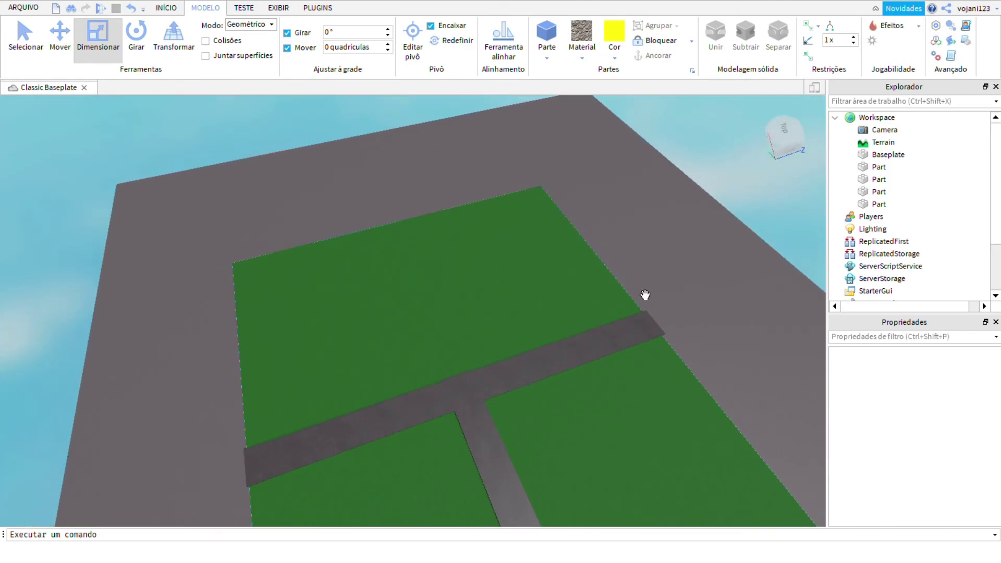
right_click_drag(521, 398, 918, 344)
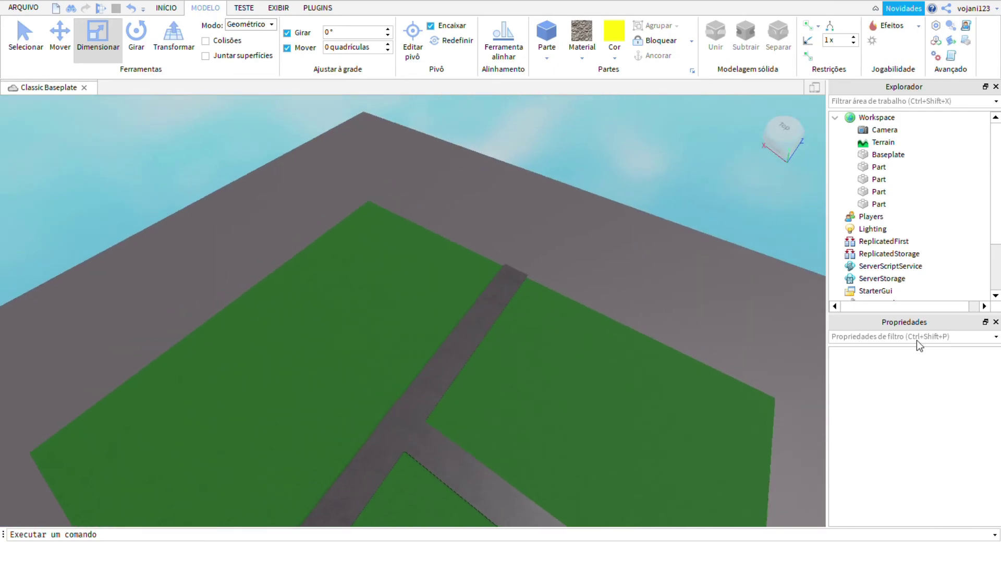
right_click_drag(685, 200, 766, 259)
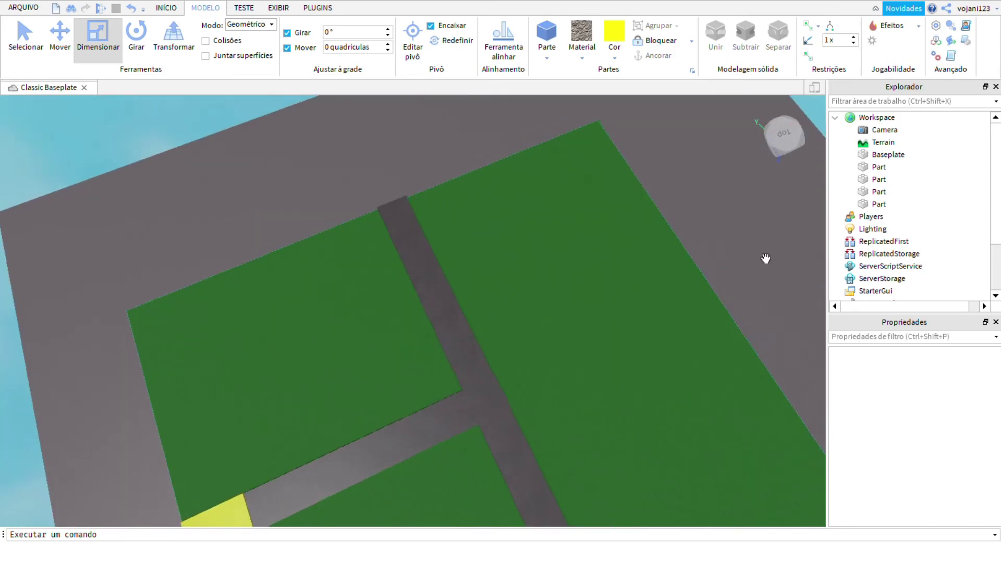
right_click_drag(536, 219, 537, 220)
key("a")
left_click(603, 368)
right_click_drag(599, 402, 762, 360)
key("s")
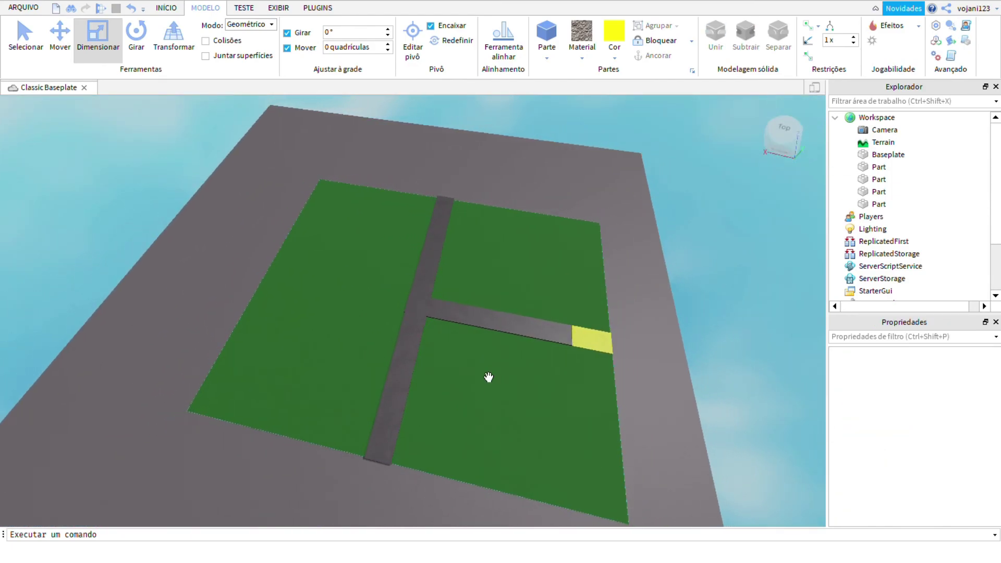
Step: Inspect the roads and the yellow end section from a low angle close to the ground
right_click_drag(856, 393, 880, 358)
key("w")
key("w")
key("a")
right_click_drag(606, 376, 664, 345)
key("a")
key("s")
key("a")
key("w")
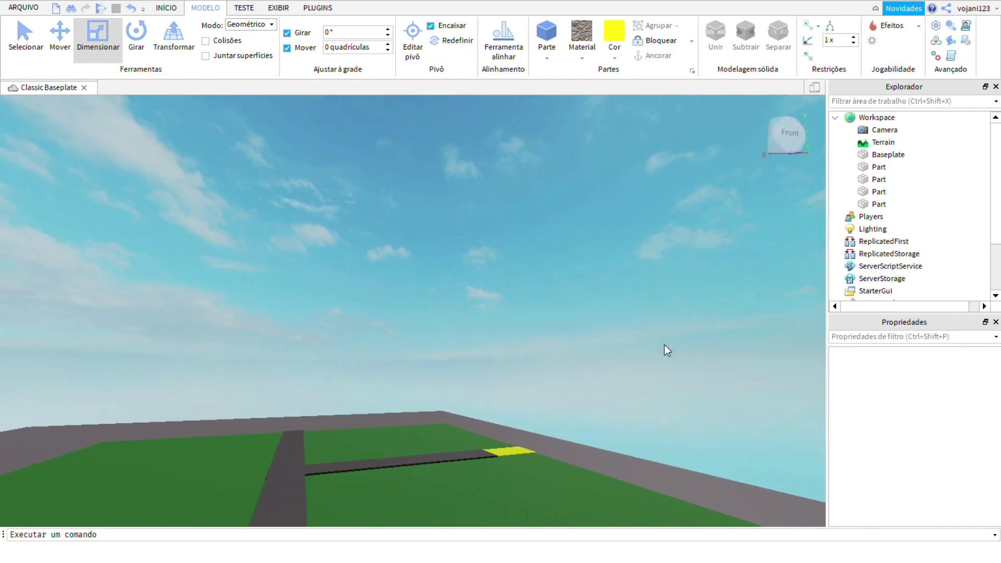